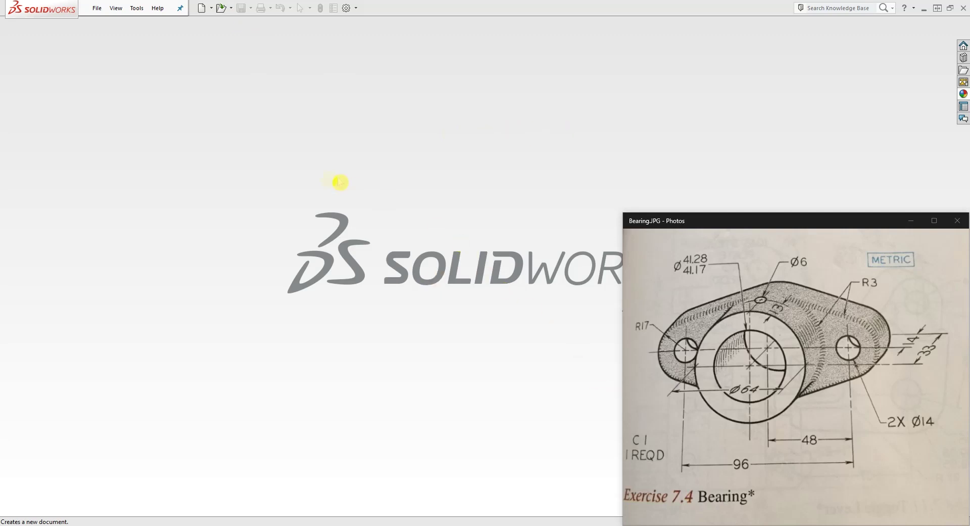
# Create a new part document and set its unit system to MMGS (millimeter, gram, second).
pyautogui.click(201, 8)
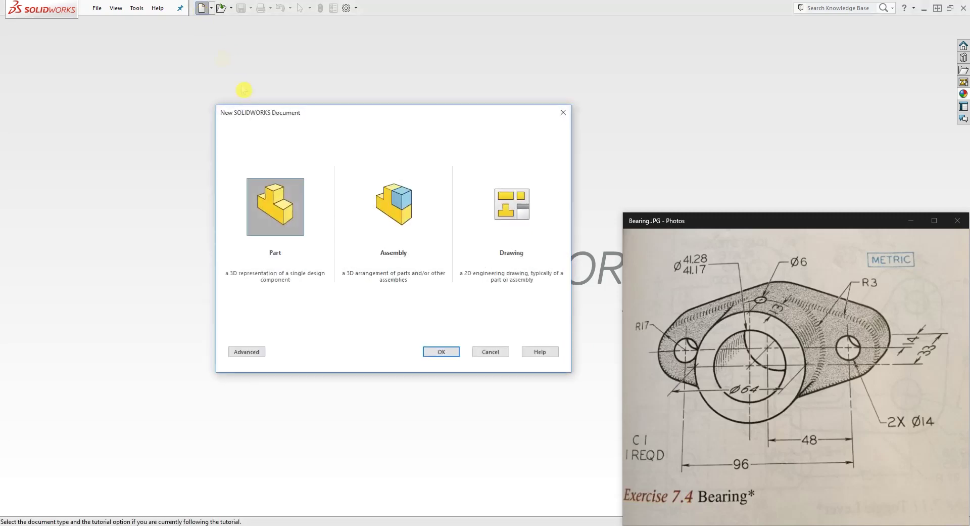
pyautogui.click(441, 351)
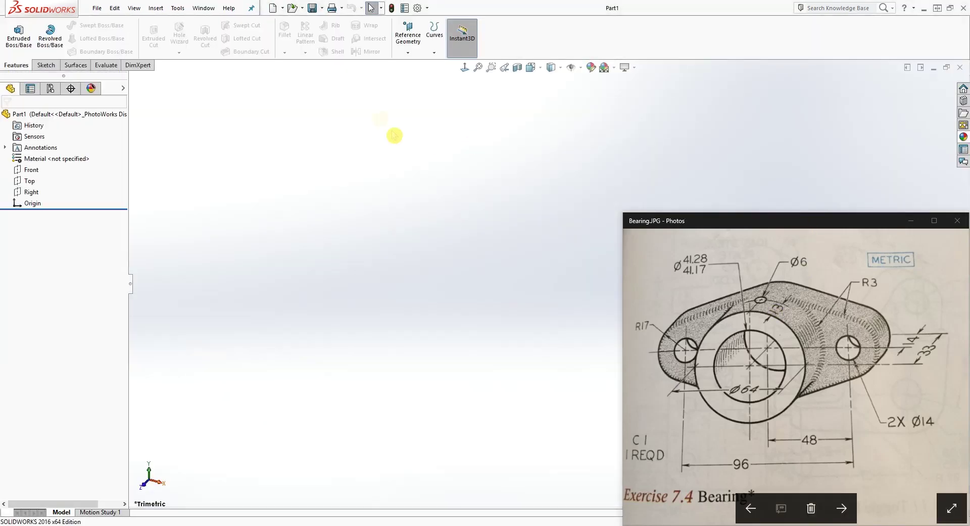
pyautogui.click(417, 8)
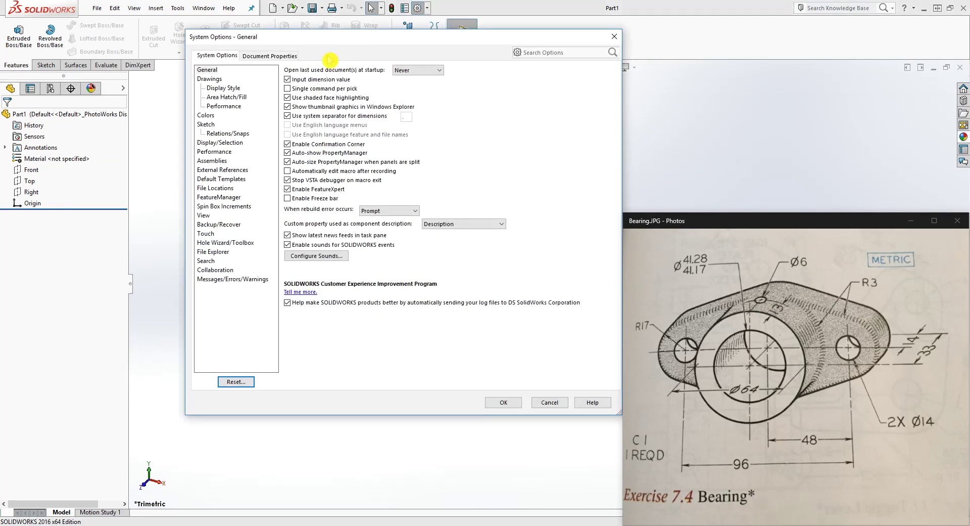
pyautogui.click(275, 56)
pyautogui.click(205, 143)
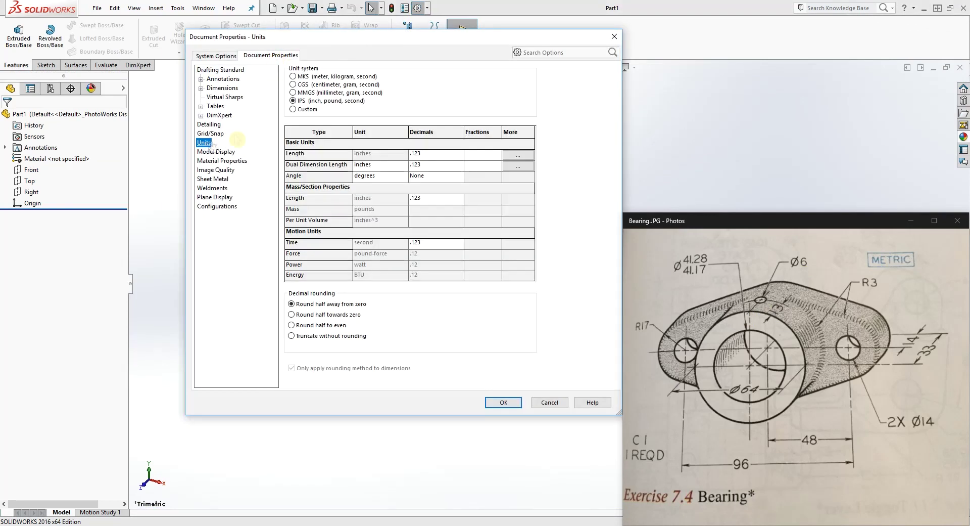
pyautogui.click(293, 93)
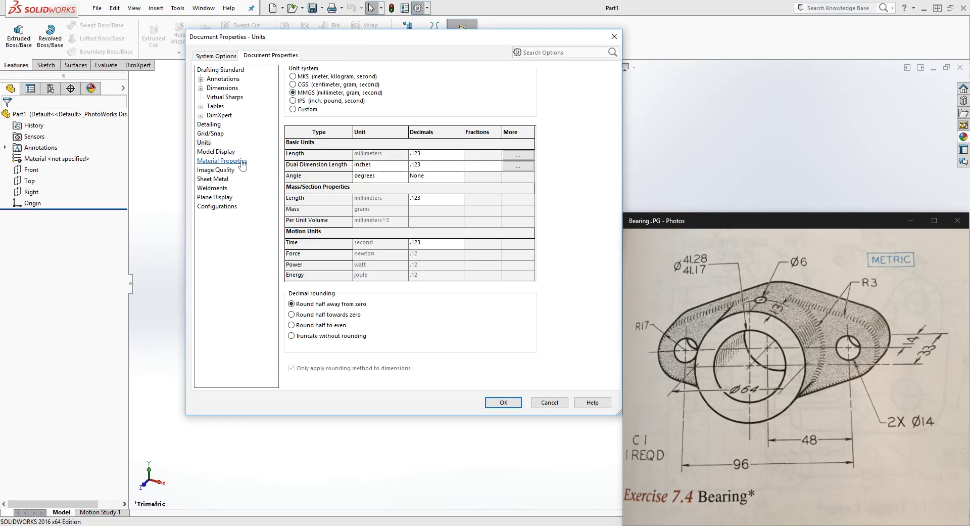
# Raise the document's shaded and draft quality resolution close to the high end and accept the document properties.
pyautogui.click(215, 161)
pyautogui.click(217, 151)
pyautogui.click(216, 170)
pyautogui.moveTo(309, 94)
pyautogui.mouseDown()
pyautogui.moveTo(418, 99)
pyautogui.moveTo(437, 91)
pyautogui.mouseUp()
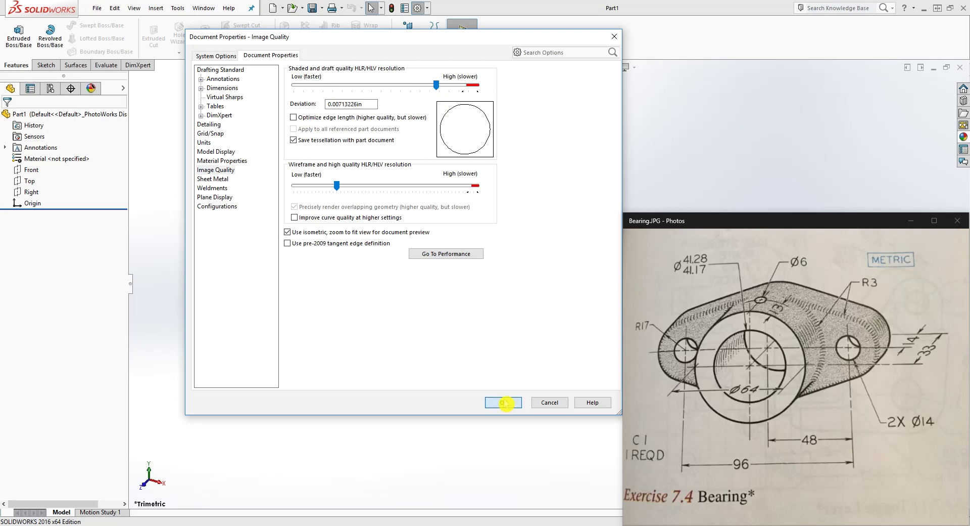
pyautogui.click(503, 402)
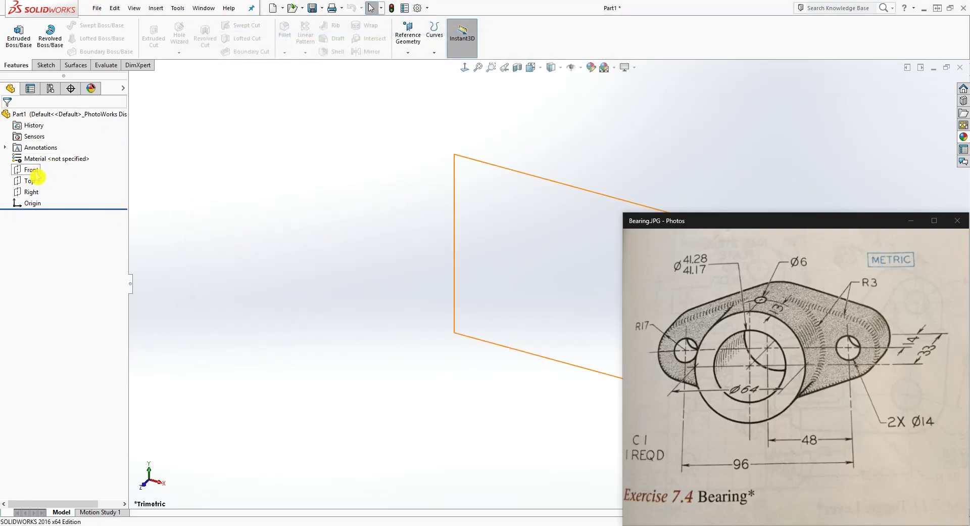
# Start a new sketch on the Front plane.
pyautogui.click(33, 170)
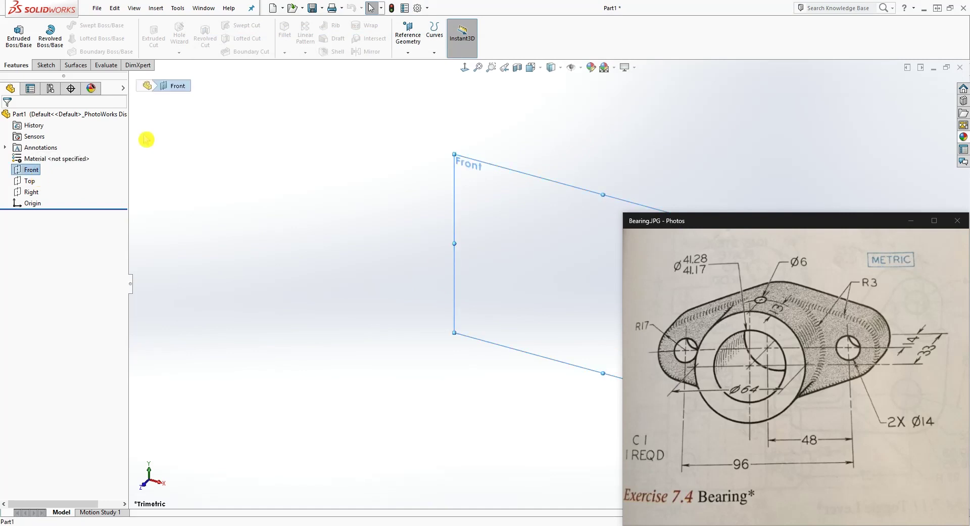
pyautogui.click(46, 66)
pyautogui.click(14, 33)
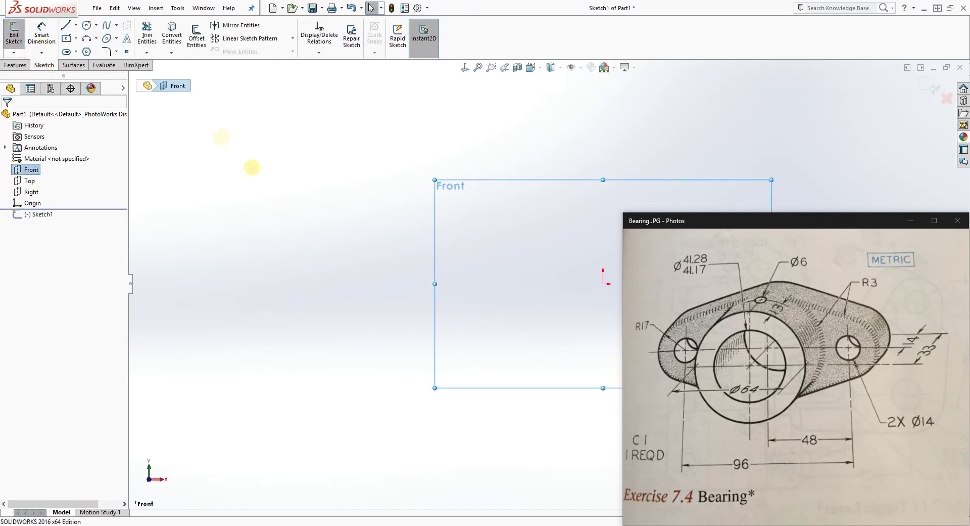
# Sketch a circle about 36 mm in diameter at the origin and a circle about 11 mm in diameter level with it on each side.
pyautogui.scroll(5, 595, 293)
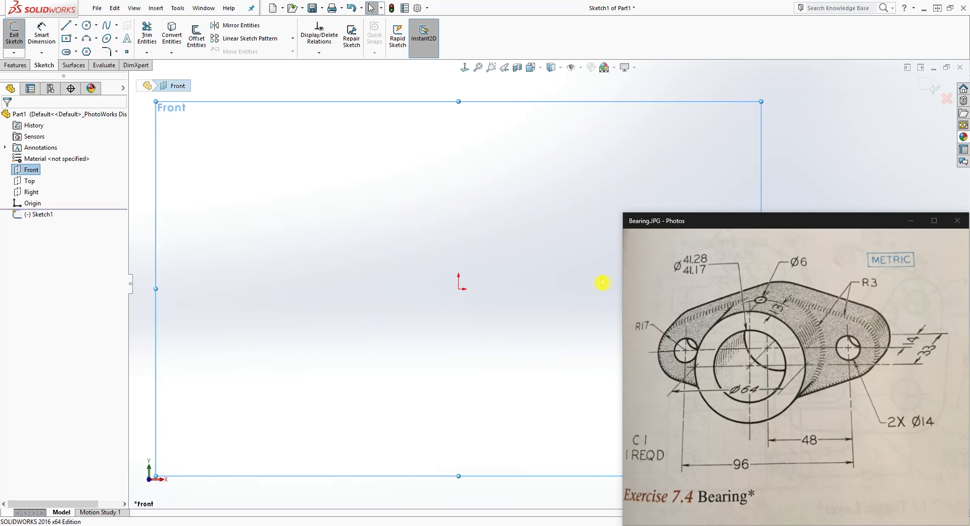
pyautogui.click(87, 25)
pyautogui.moveTo(385, 298)
pyautogui.mouseDown()
pyautogui.moveTo(450, 243)
pyautogui.moveTo(442, 242)
pyautogui.mouseUp()
pyautogui.moveTo(563, 299); pyautogui.dragTo(581, 280)
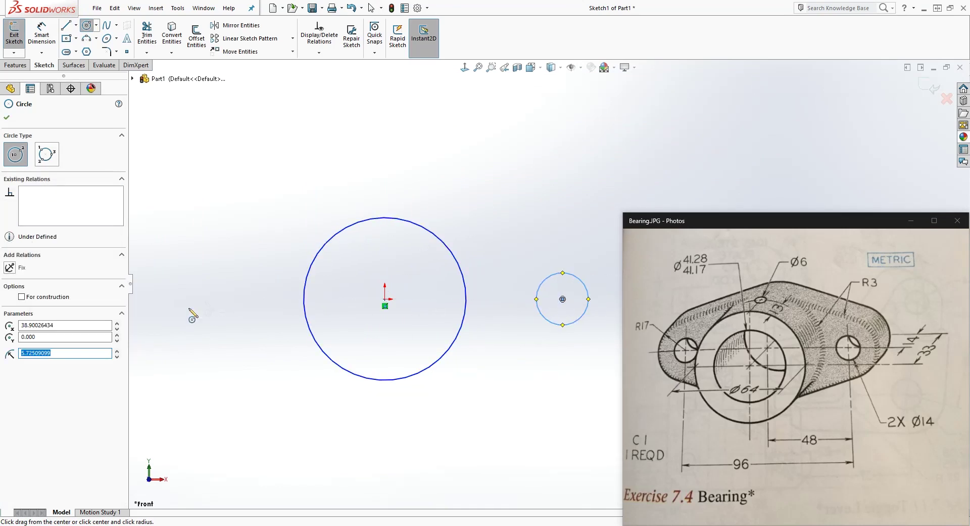
pyautogui.moveTo(183, 299); pyautogui.dragTo(205, 285)
pyautogui.press('Escape')
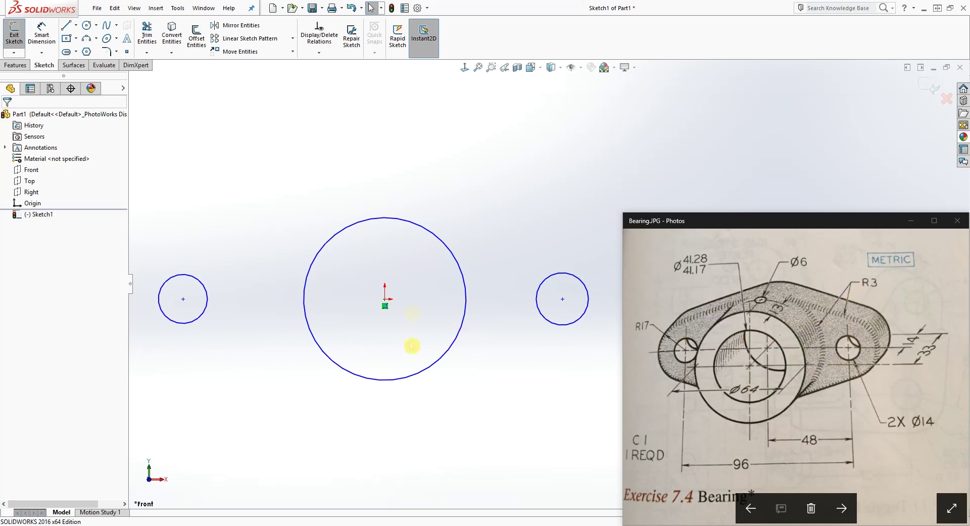
# Dimension the diameter of the circle at the origin to 64 mm.
pyautogui.moveTo(441, 429); pyautogui.dragTo(437, 389, button='right')
pyautogui.click(368, 219)
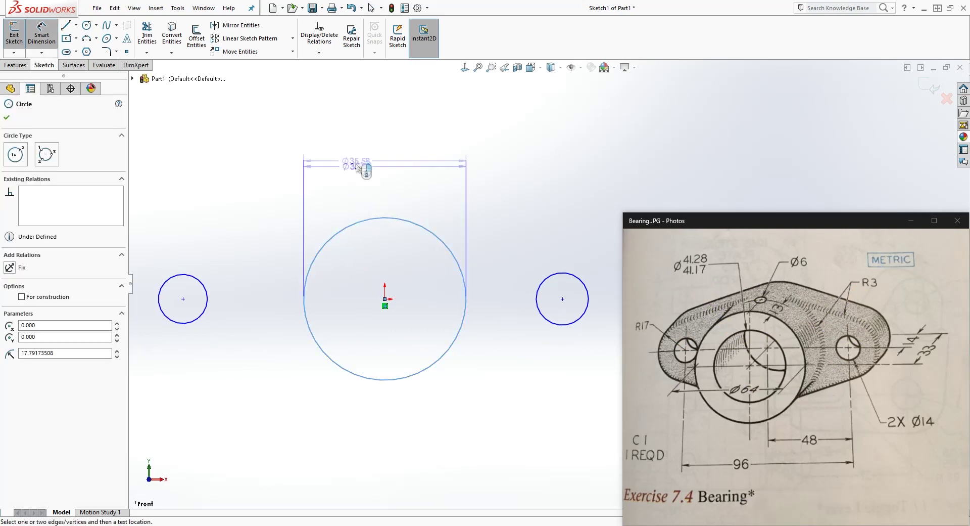
pyautogui.click(352, 153)
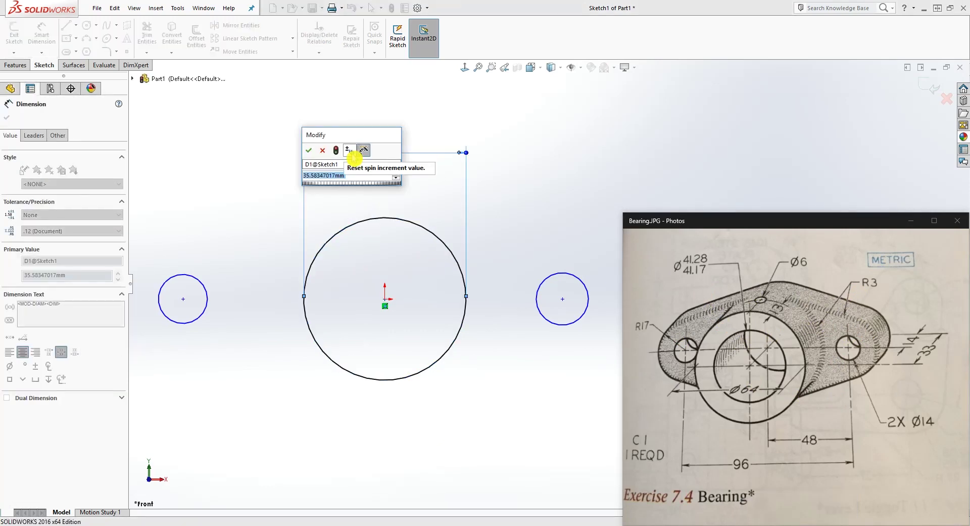
pyautogui.write('64')
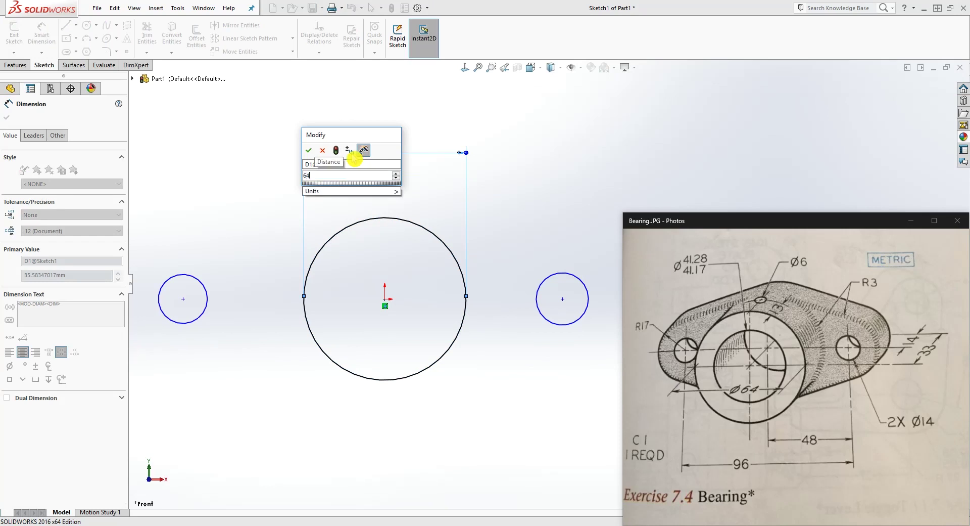
pyautogui.press('Return')
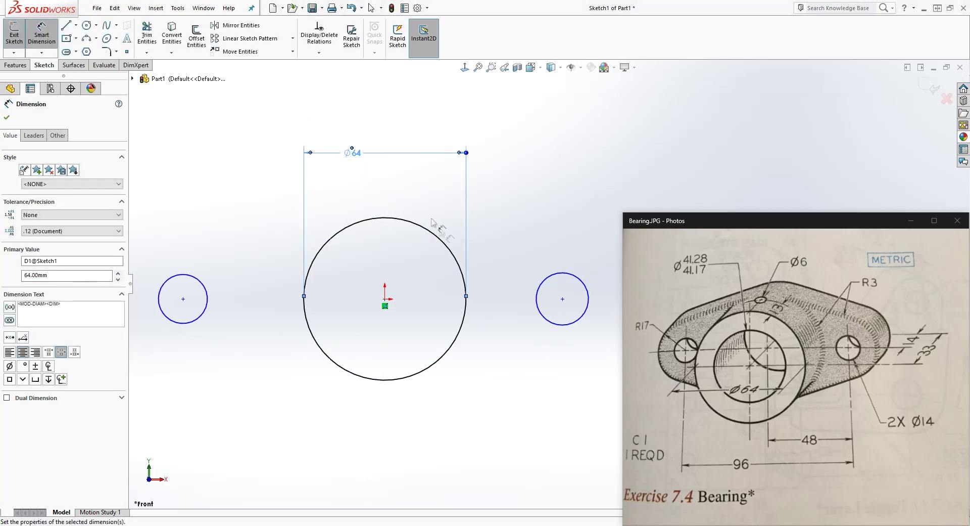
pyautogui.click(570, 301)
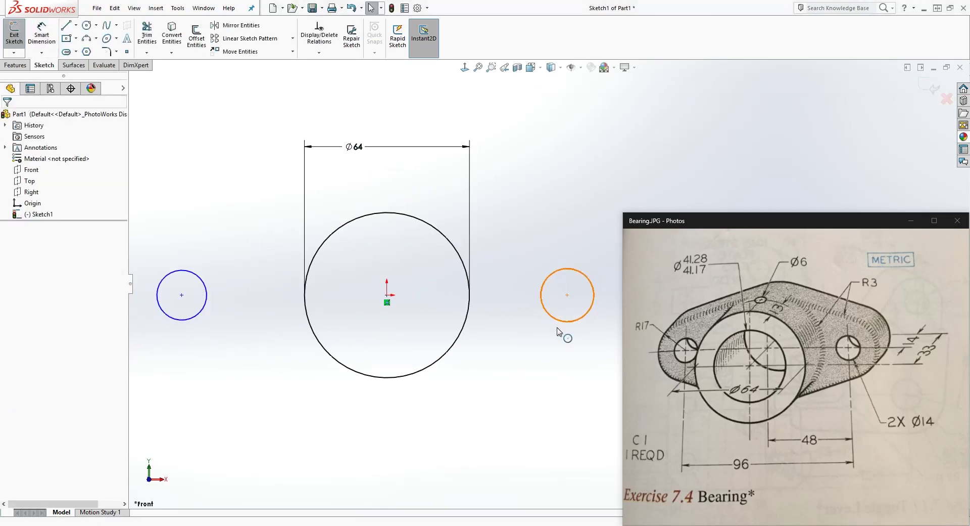
pyautogui.click(639, 353)
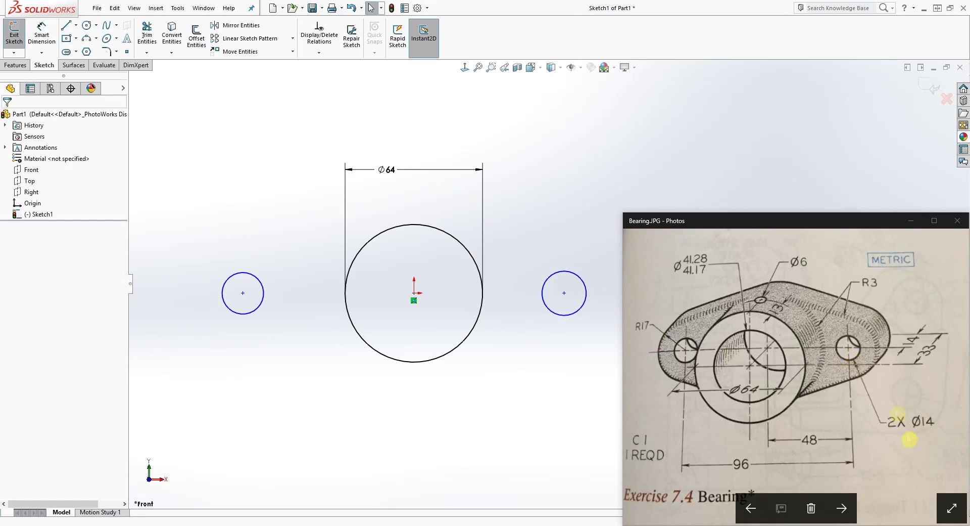
# Add an Equal relation between the two small side circles.
pyautogui.moveTo(272, 407); pyautogui.dragTo(269, 374, button='right')
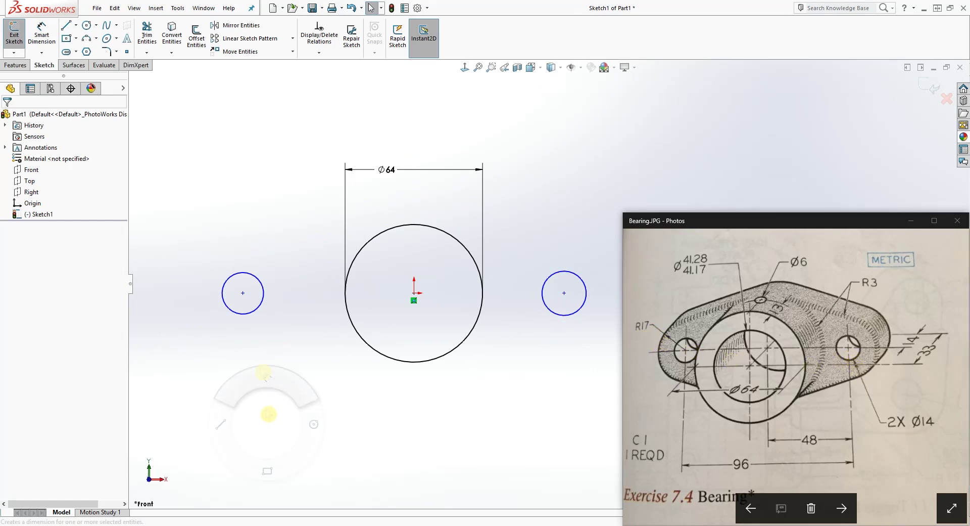
pyautogui.click(253, 313)
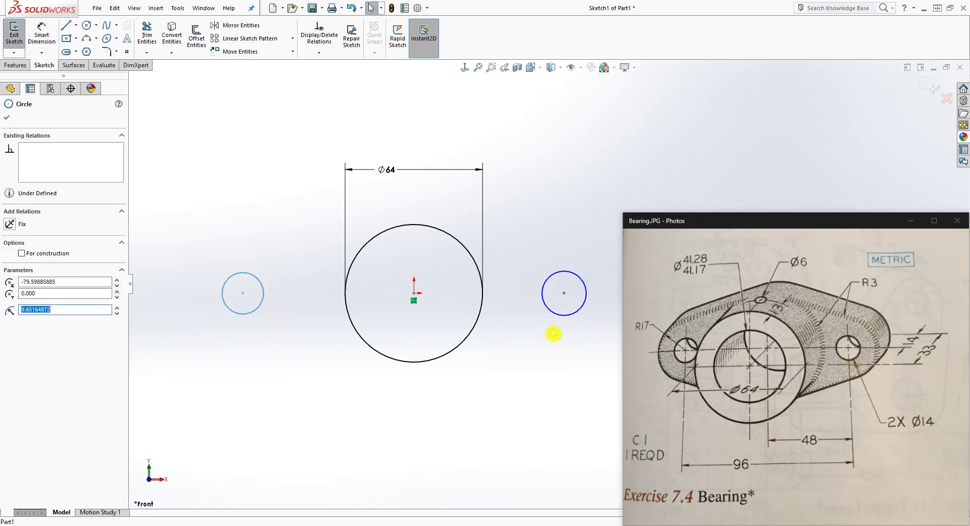
pyautogui.keyDown('ctrl'); pyautogui.click(574, 312); pyautogui.keyUp('ctrl')
pyautogui.click(14, 318)
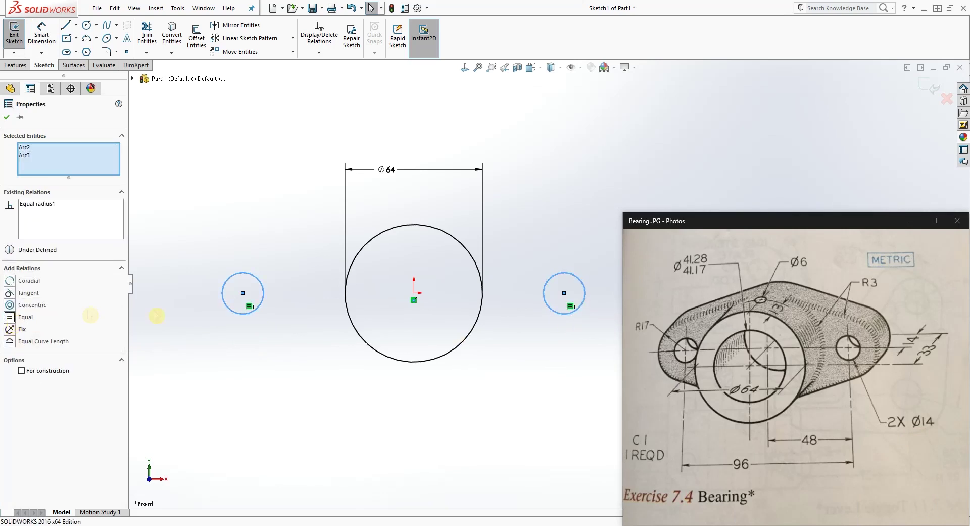
# Add Horizontal relations between the origin and the centre of each small side circle.
pyautogui.click(564, 293)
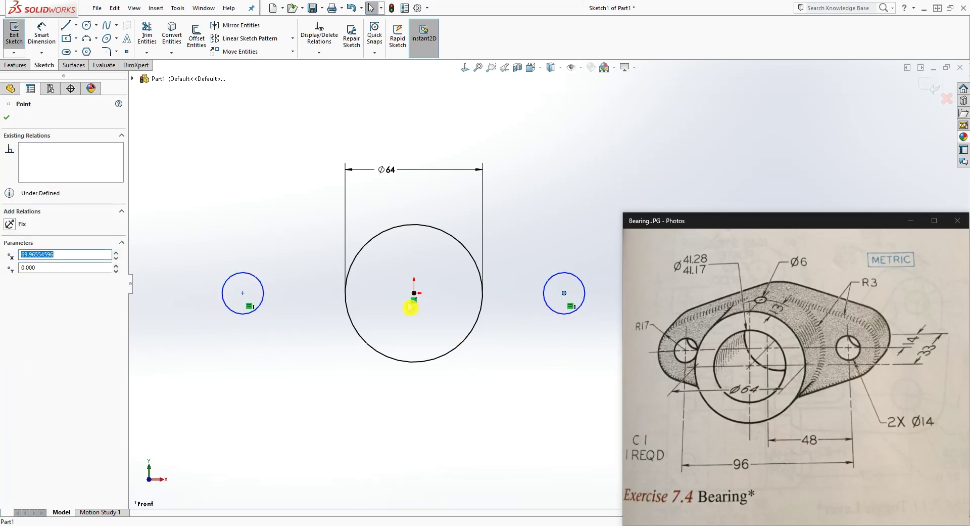
pyautogui.keyDown('ctrl'); pyautogui.click(415, 294); pyautogui.keyUp('ctrl')
pyautogui.click(15, 281)
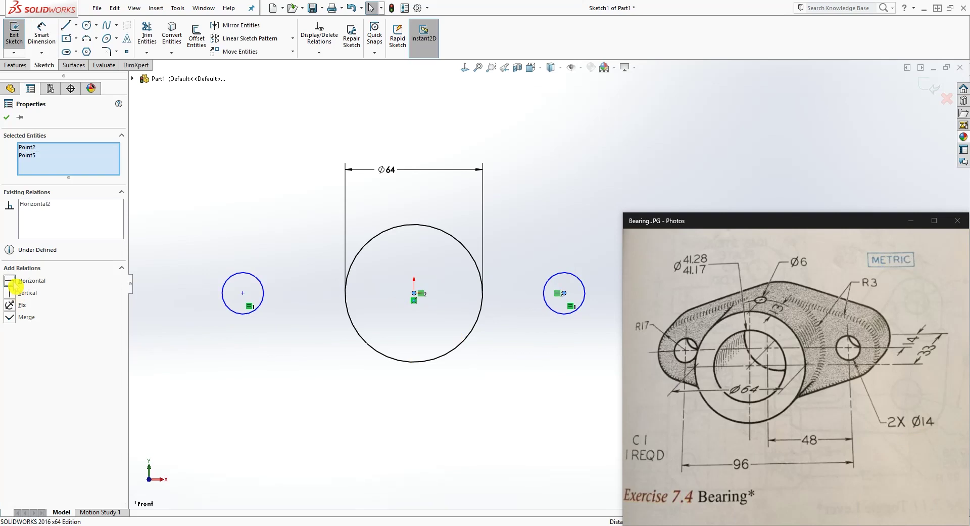
pyautogui.click(243, 292)
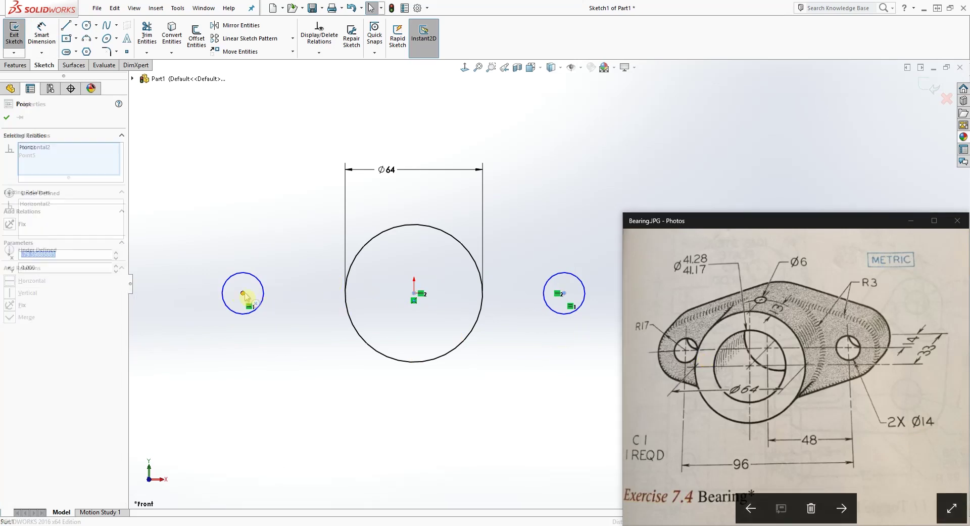
pyautogui.keyDown('ctrl'); pyautogui.click(415, 294); pyautogui.keyUp('ctrl')
pyautogui.click(15, 281)
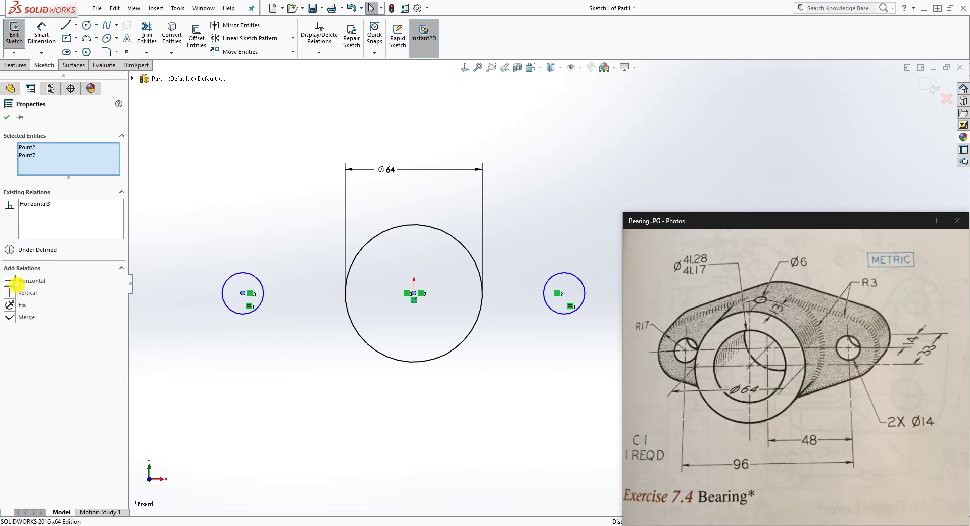
pyautogui.click(290, 299)
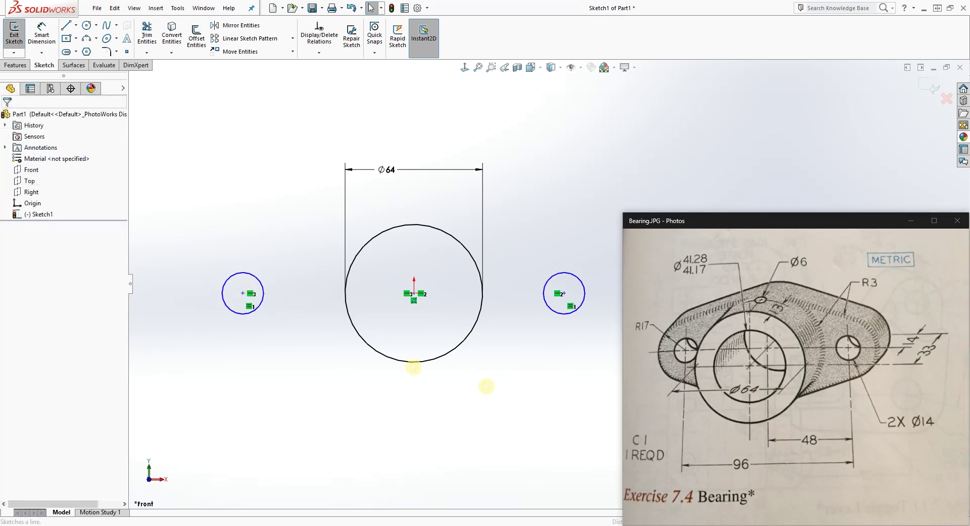
# Draw a vertical line across the 64 mm circle from its top to its bottom quadrant and make it construction geometry.
pyautogui.press('l')
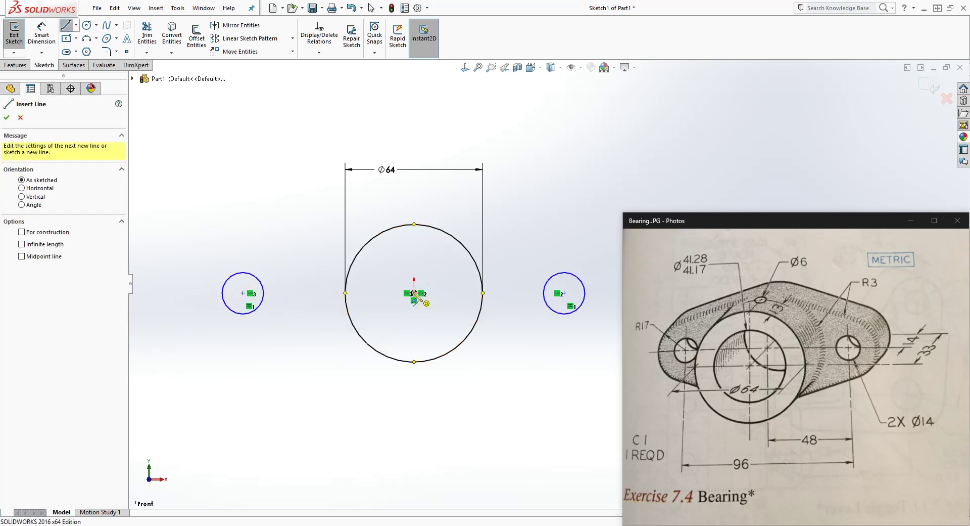
pyautogui.click(414, 223)
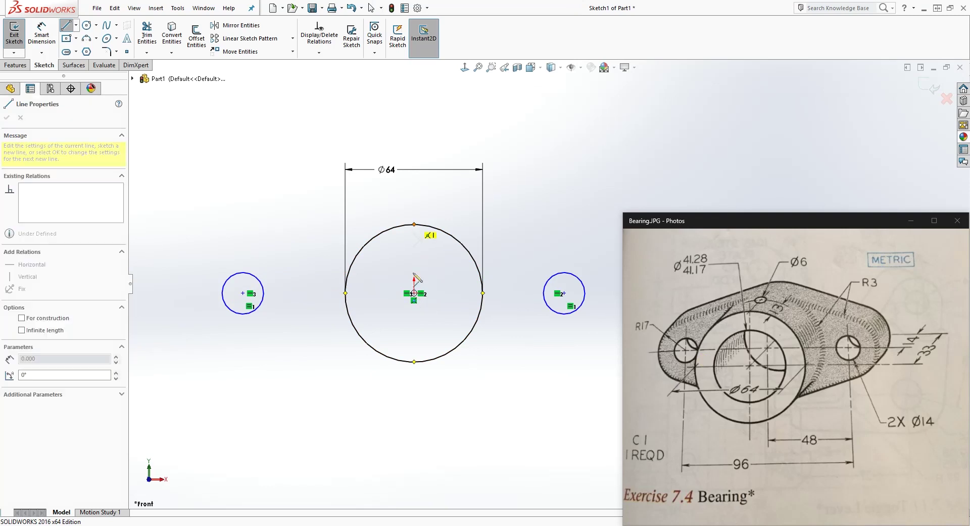
pyautogui.click(414, 361)
pyautogui.press('Escape')
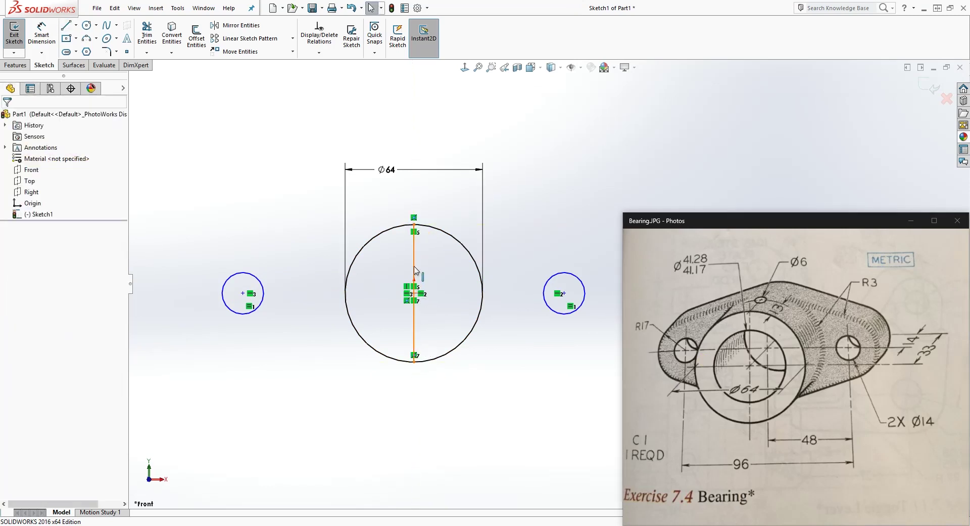
pyautogui.click(414, 328)
pyautogui.click(76, 316)
pyautogui.click(22, 278)
pyautogui.press('Escape')
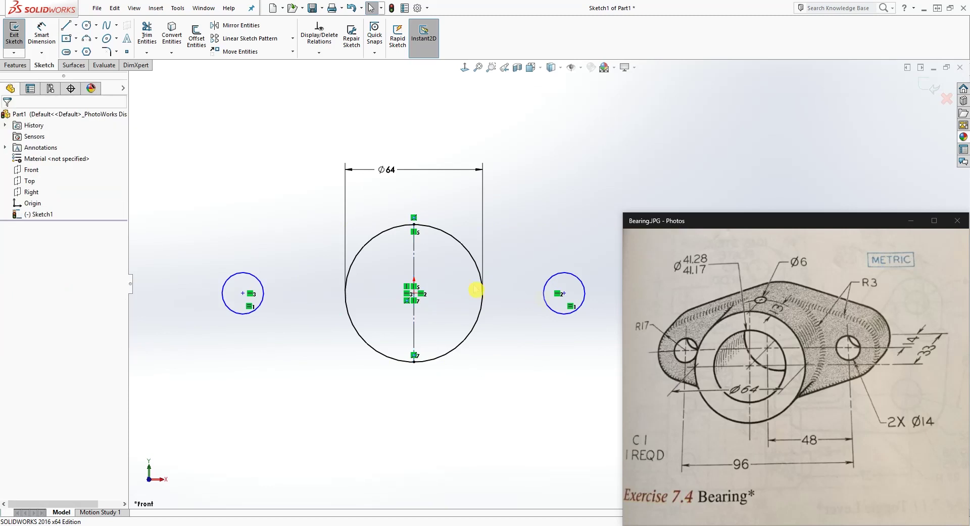
# Make the centres of the two small circles Symmetric about the vertical construction line.
pyautogui.click(564, 294)
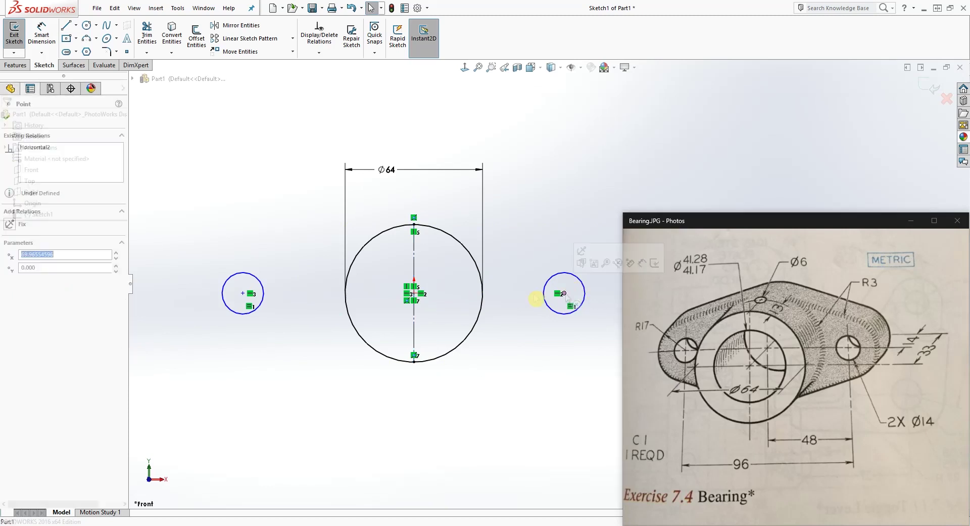
pyautogui.keyDown('ctrl'); pyautogui.click(416, 270); pyautogui.keyUp('ctrl')
pyautogui.keyDown('ctrl'); pyautogui.click(243, 294); pyautogui.keyUp('ctrl')
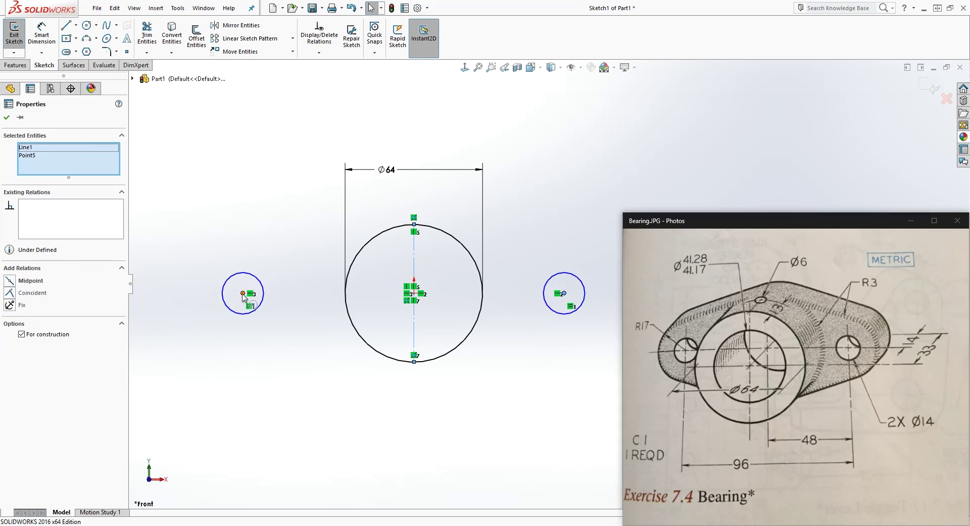
pyautogui.click(15, 280)
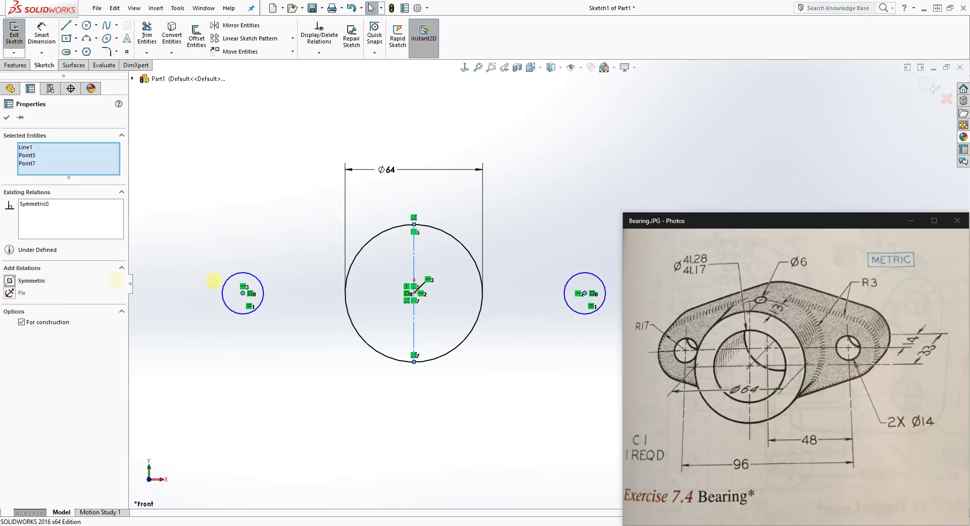
pyautogui.press('Escape')
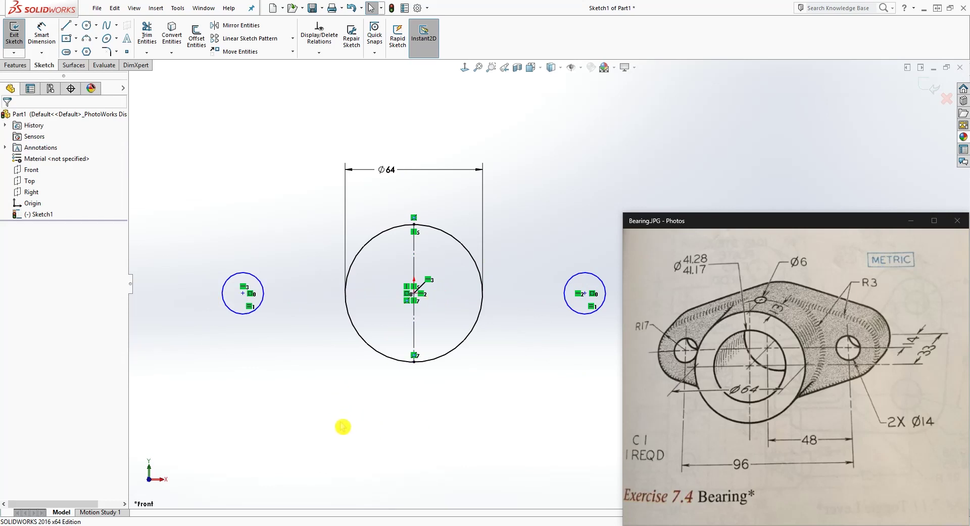
# Dimension the left small circle's diameter as 14 mm.
pyautogui.press('d')
pyautogui.click(237, 318)
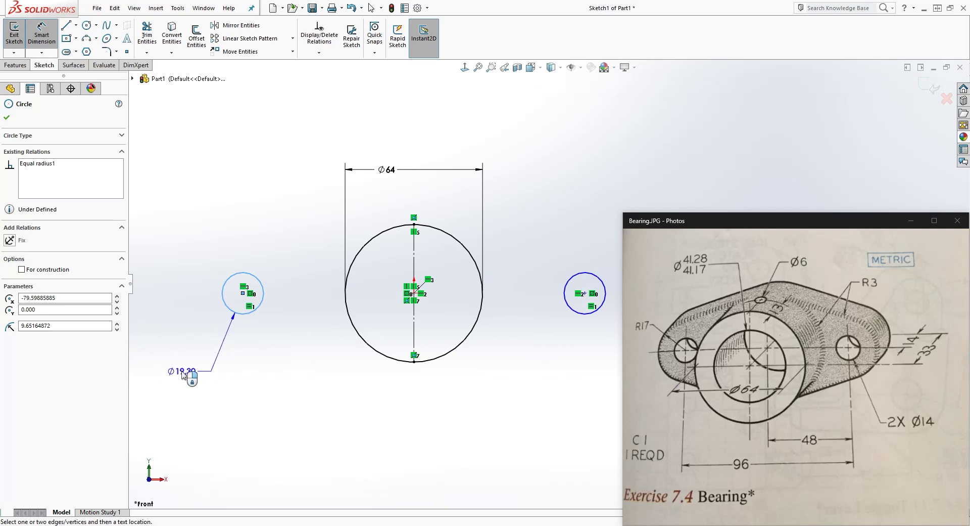
pyautogui.click(185, 364)
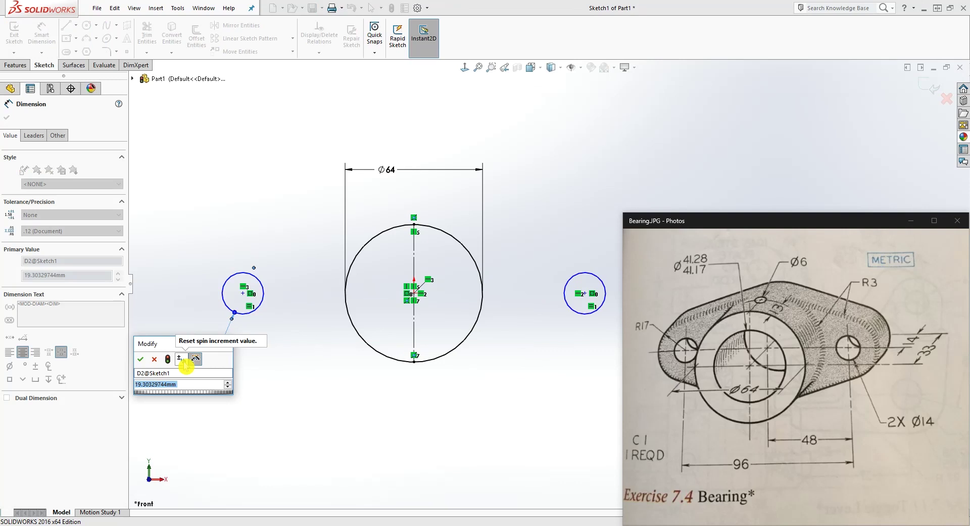
pyautogui.write('14')
pyautogui.press('Return')
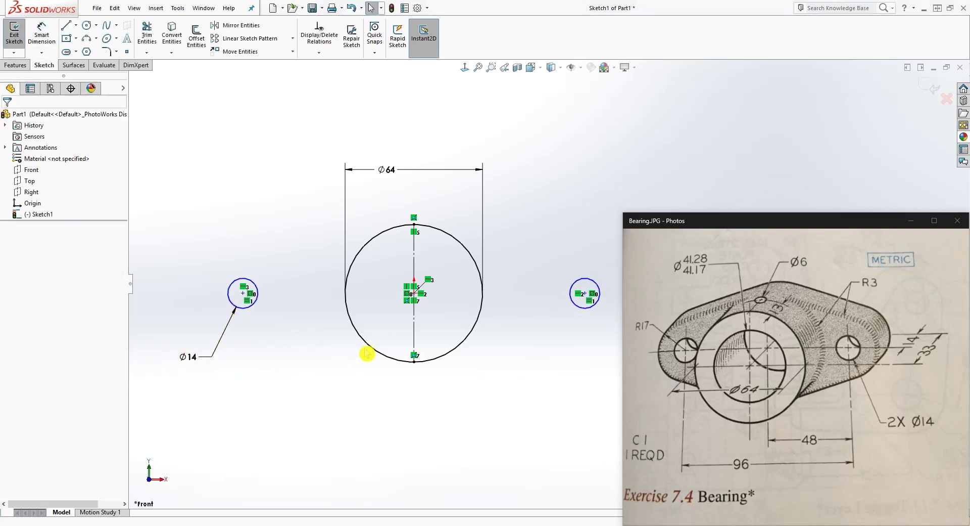
# Dimension the horizontal distance between the centres of the two small circles as 96 mm.
pyautogui.moveTo(403, 455); pyautogui.dragTo(374, 328, button='right')
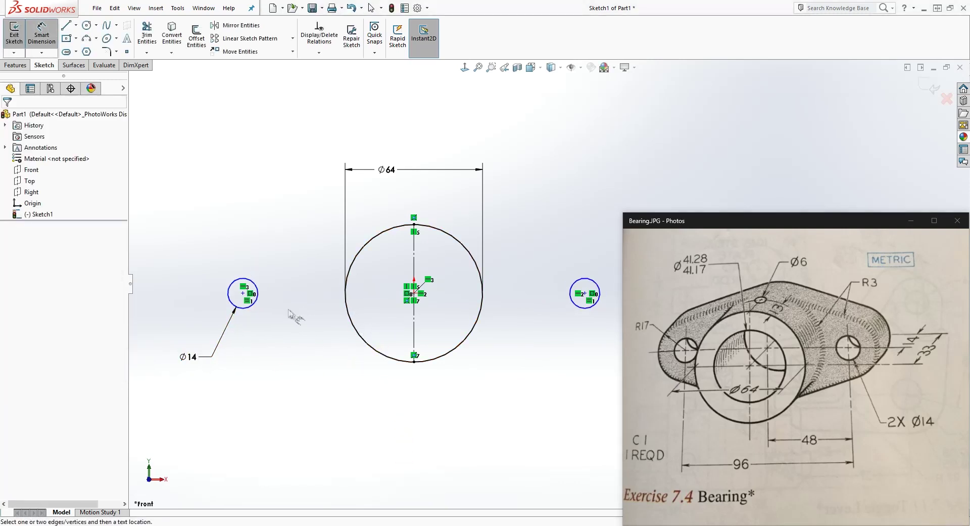
pyautogui.click(243, 293)
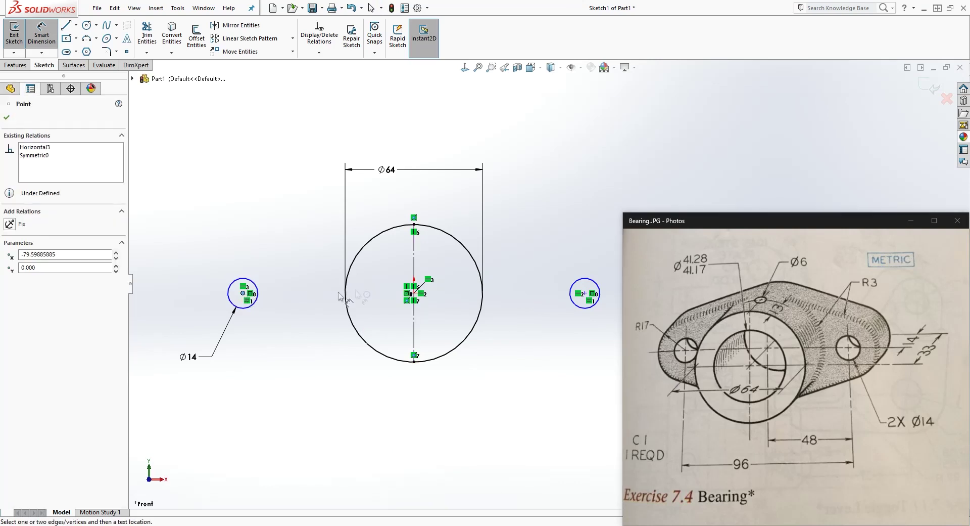
pyautogui.click(415, 263)
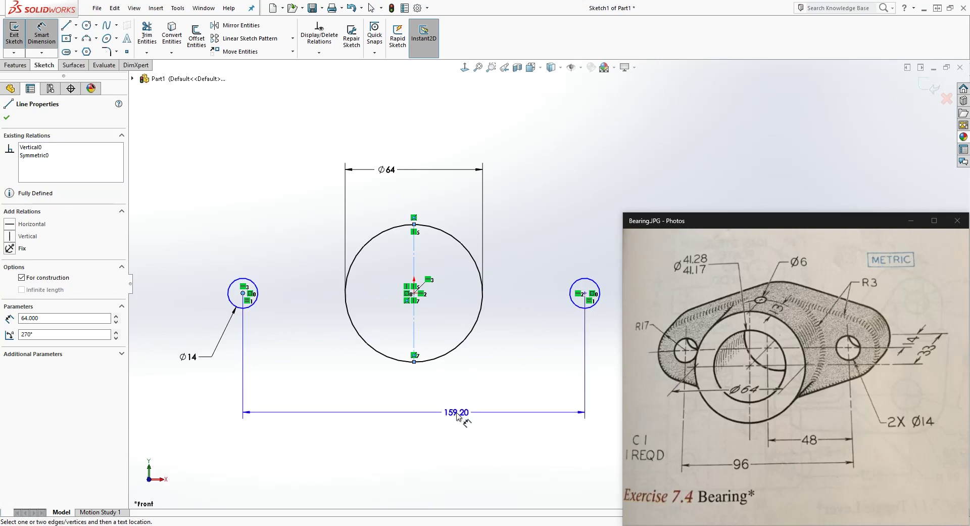
pyautogui.click(458, 415)
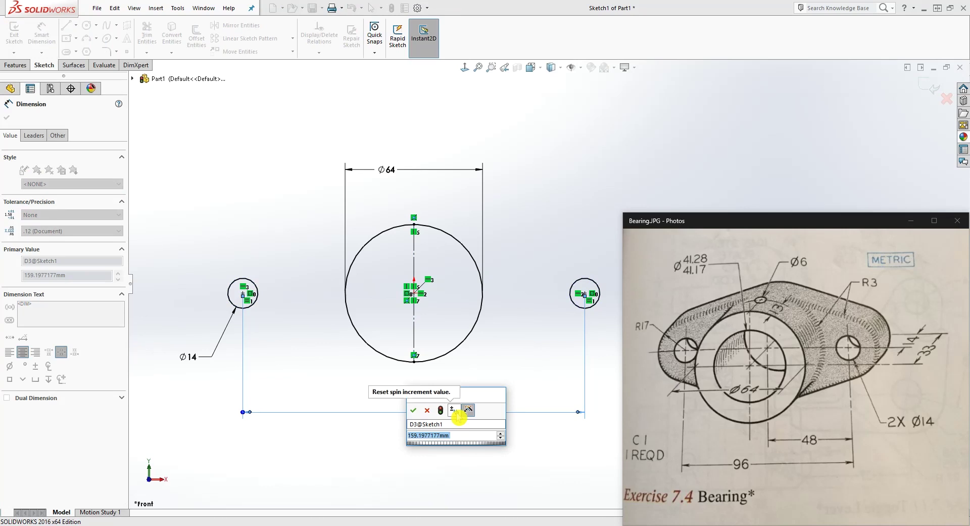
pyautogui.write('9')
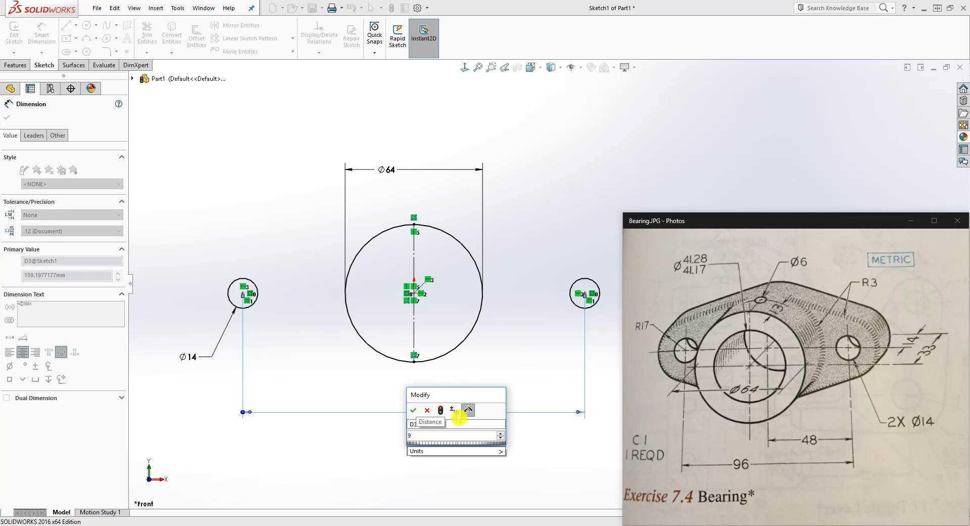
pyautogui.write('6')
pyautogui.press('Return')
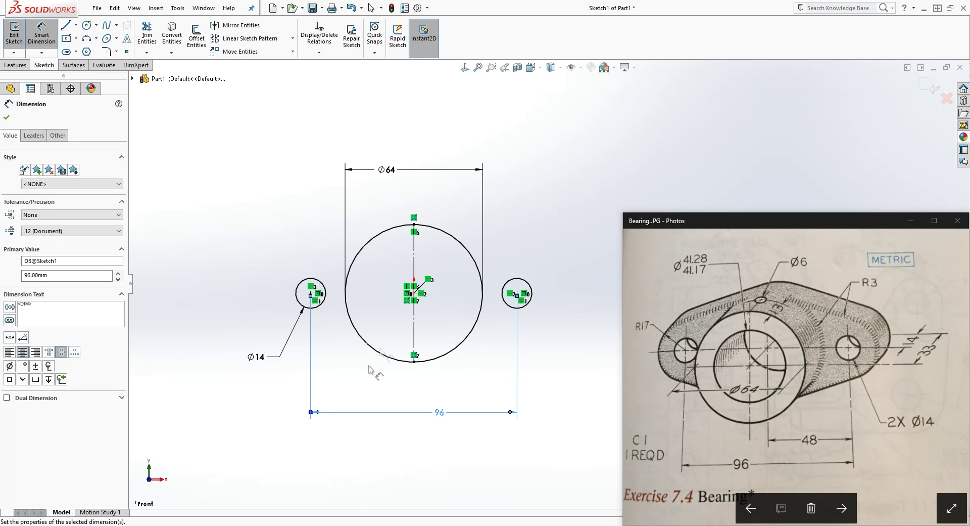
pyautogui.press('Escape')
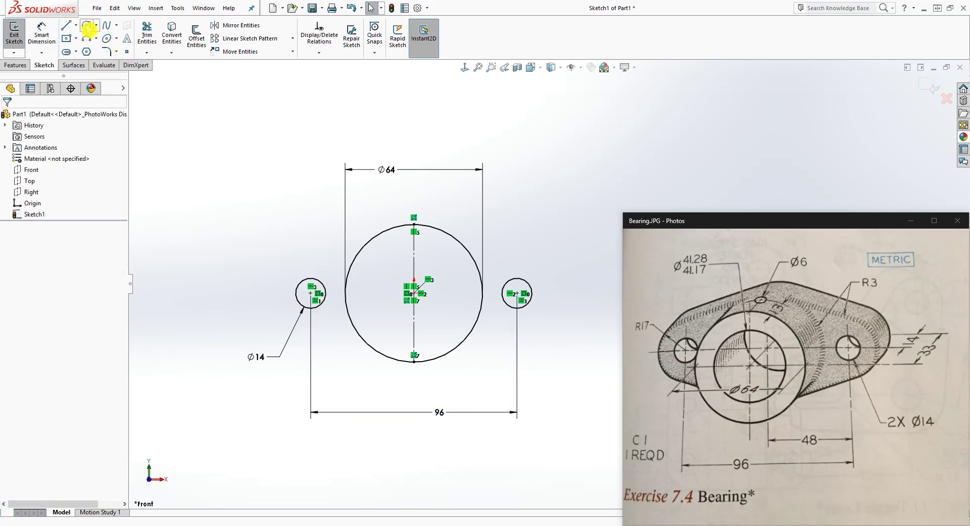
# Draw a larger circle concentric with each 14 mm circle, about 21 mm radius on the left and 22 mm on the right.
pyautogui.click(87, 26)
pyautogui.click(311, 293)
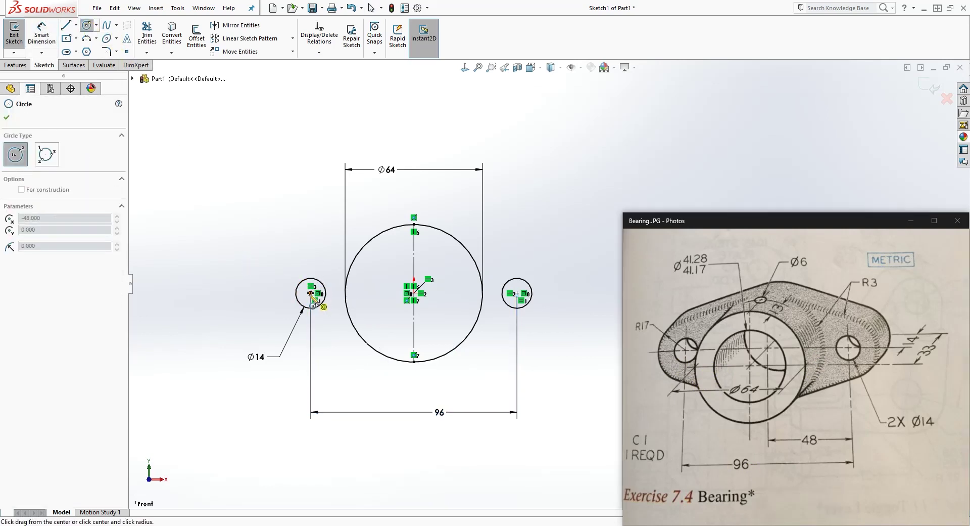
pyautogui.click(349, 271)
pyautogui.click(517, 293)
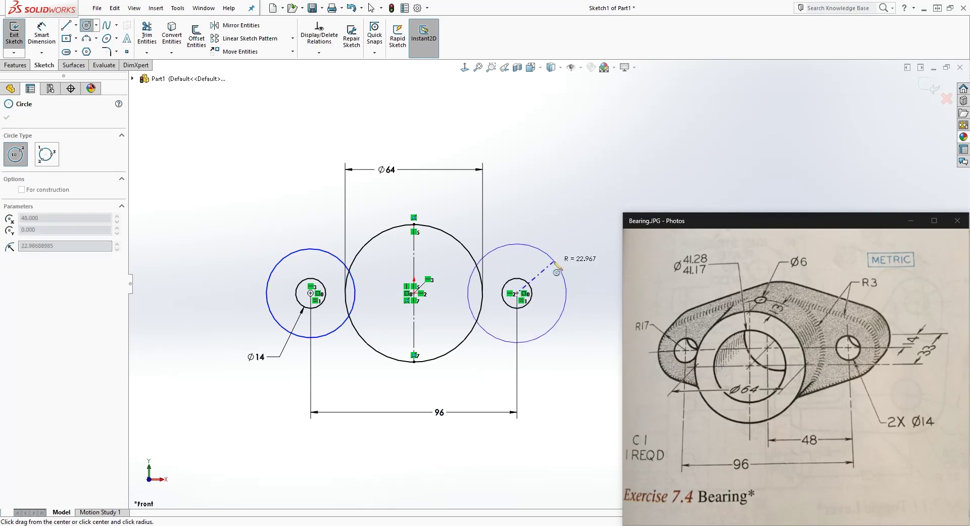
pyautogui.click(556, 269)
pyautogui.press('Escape')
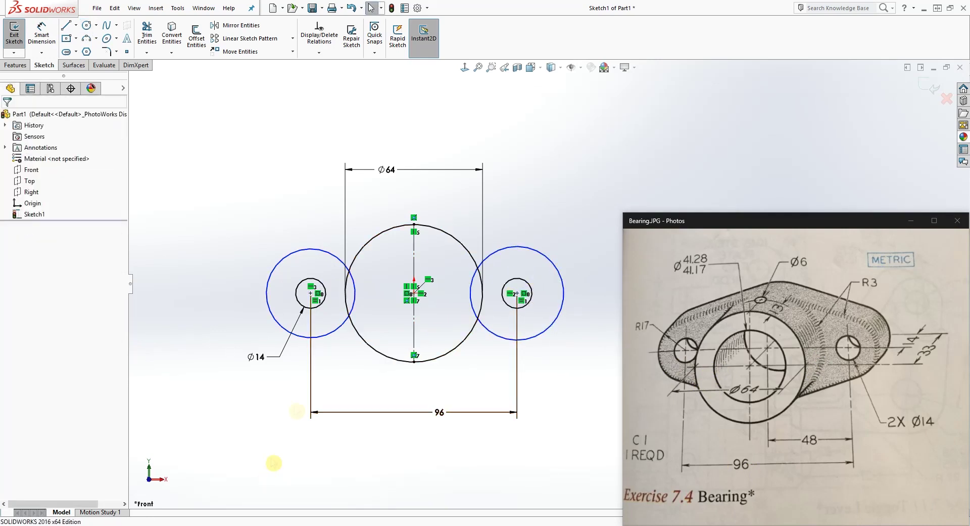
# Draw two upper outline lines joining the top of the 64 mm circle to the tops of the left and right outer circles.
pyautogui.press('l')
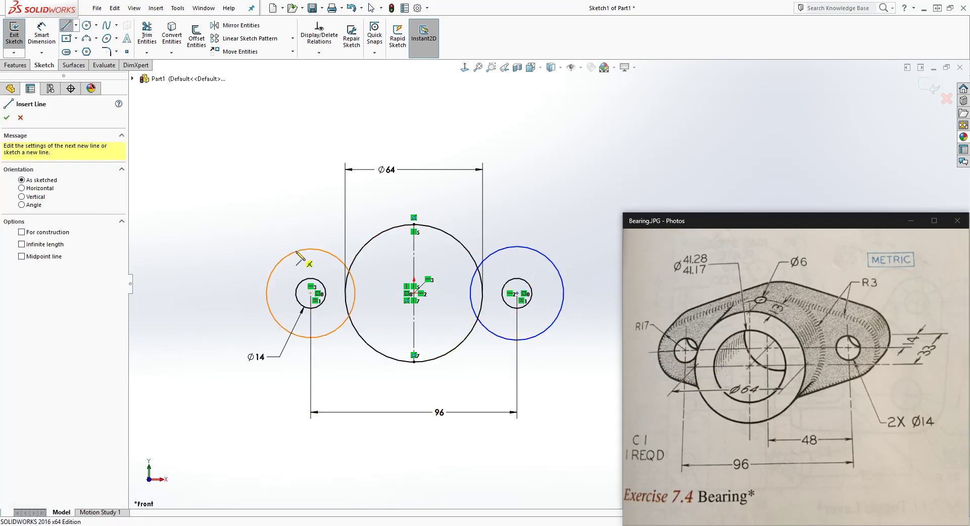
pyautogui.click(308, 249)
pyautogui.doubleClick(406, 224)
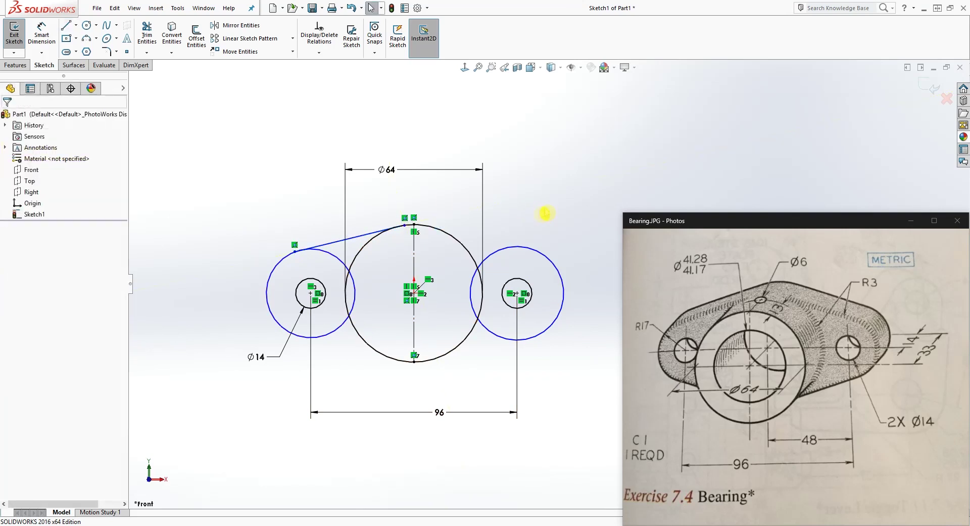
pyautogui.click(429, 225)
pyautogui.click(527, 247)
pyautogui.press('Escape')
# Draw two lower outline lines joining the bottoms of the outer circles to the bottom of the 64 mm circle.
pyautogui.press('l')
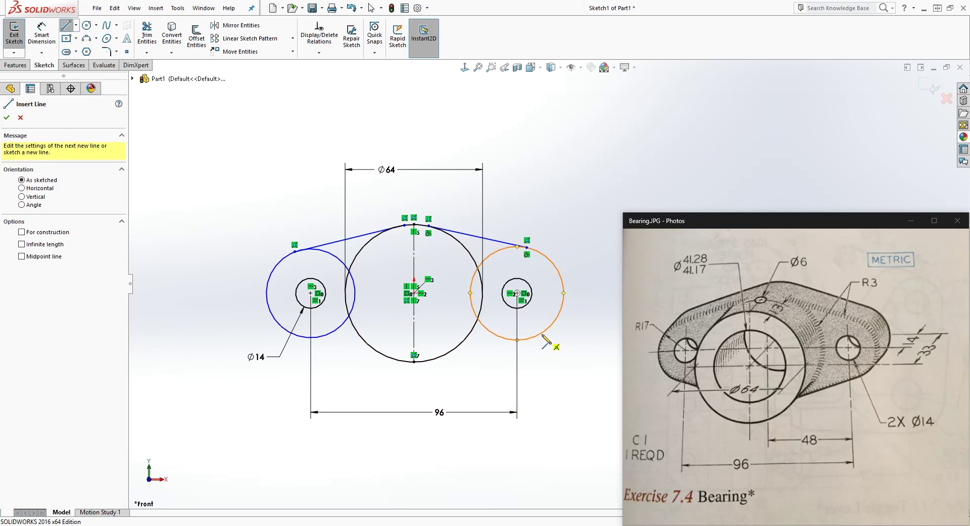
pyautogui.click(517, 339)
pyautogui.click(428, 359)
pyautogui.press('Escape')
pyautogui.press('l')
pyautogui.click(307, 345)
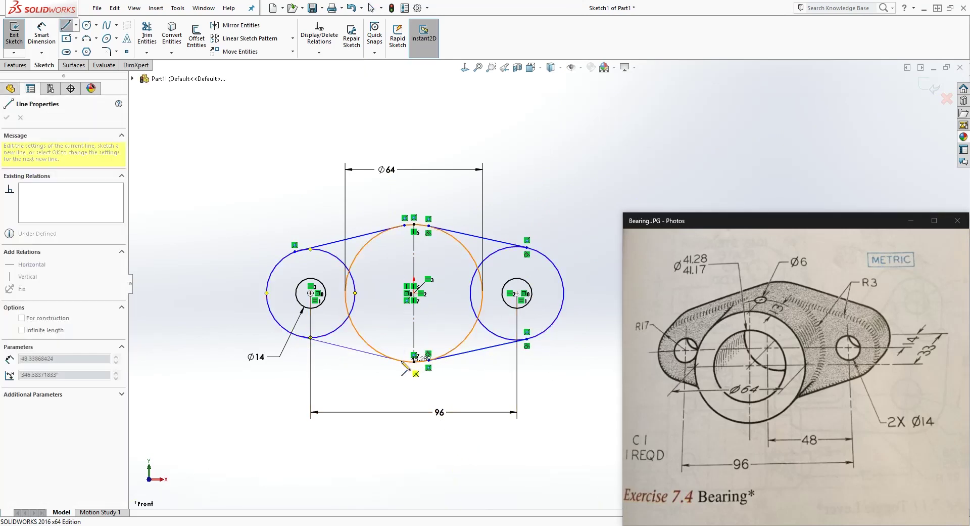
pyautogui.click(406, 367)
pyautogui.press('Escape')
# Make the upper-left outline line Tangent to both the 64 mm circle and the left outer circle.
pyautogui.click(364, 241)
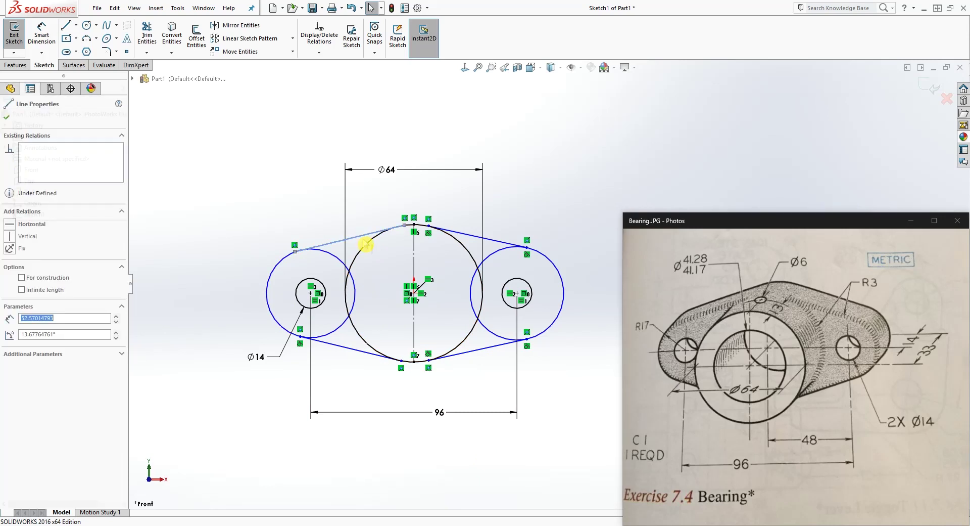
pyautogui.keyDown('ctrl'); pyautogui.click(348, 273); pyautogui.keyUp('ctrl')
pyautogui.click(9, 282)
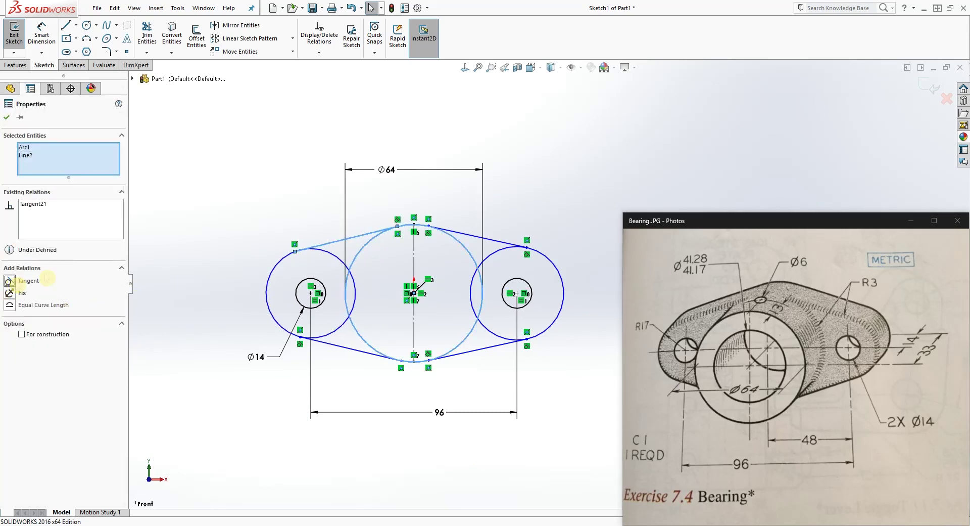
pyautogui.press('Escape')
pyautogui.click(326, 244)
pyautogui.keyDown('ctrl'); pyautogui.click(324, 252); pyautogui.keyUp('ctrl')
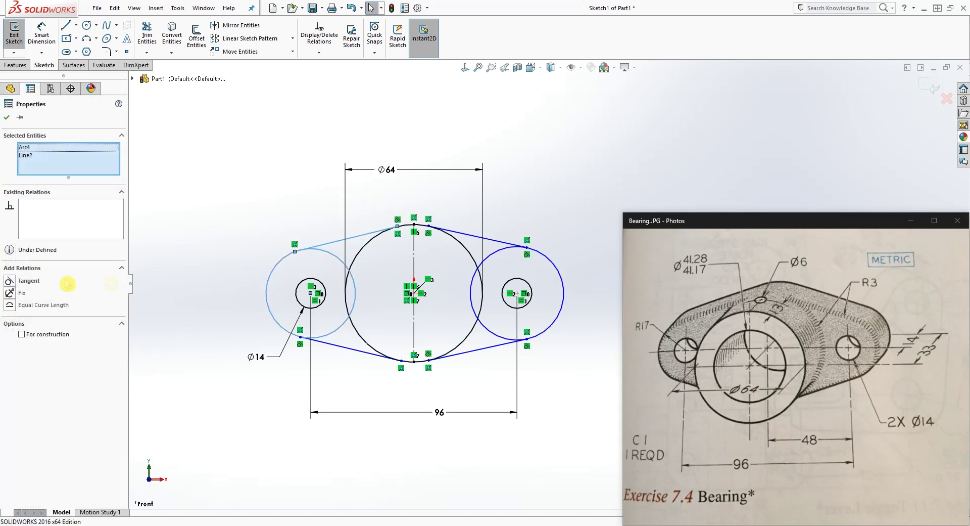
pyautogui.click(10, 281)
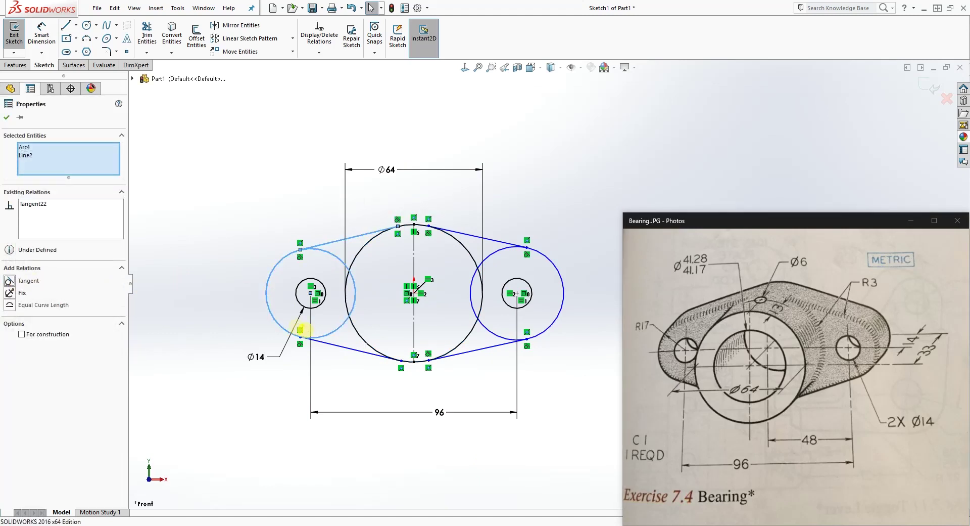
# Check the Tangent relations between the outer circles and the lower-left, lower-right and upper-right outline lines.
pyautogui.keyDown('ctrl'); pyautogui.click(326, 347); pyautogui.keyUp('ctrl')
pyautogui.press('Escape')
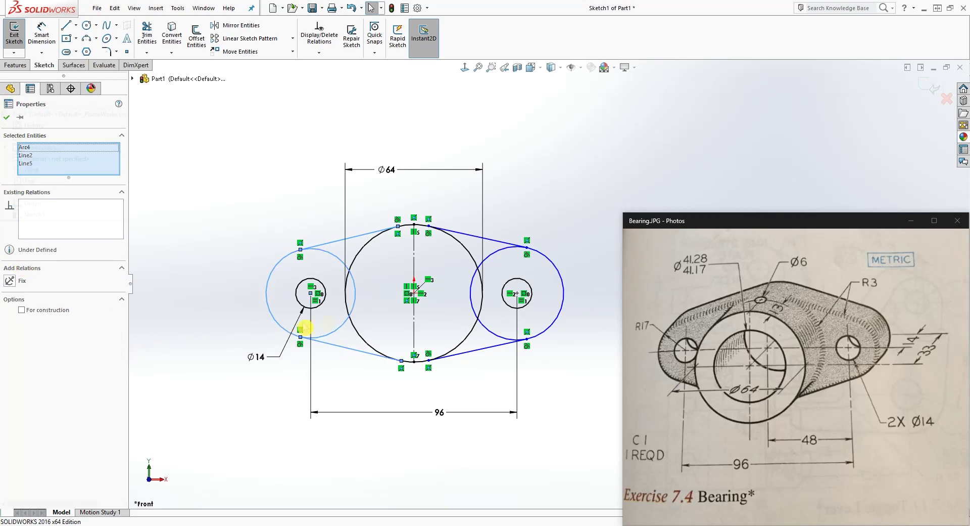
pyautogui.click(333, 336)
pyautogui.keyDown('ctrl'); pyautogui.click(348, 349); pyautogui.keyUp('ctrl')
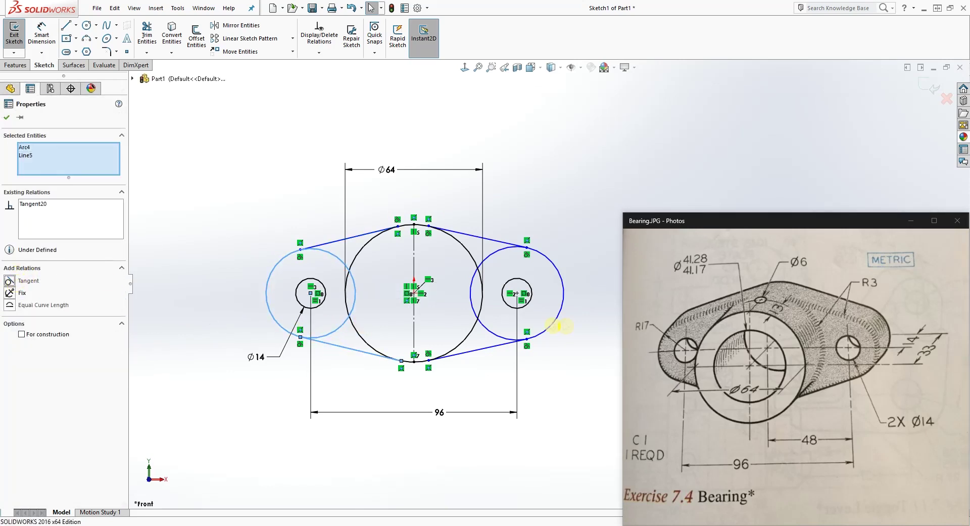
pyautogui.press('Escape')
pyautogui.click(491, 331)
pyautogui.keyDown('ctrl'); pyautogui.click(505, 343); pyautogui.keyUp('ctrl')
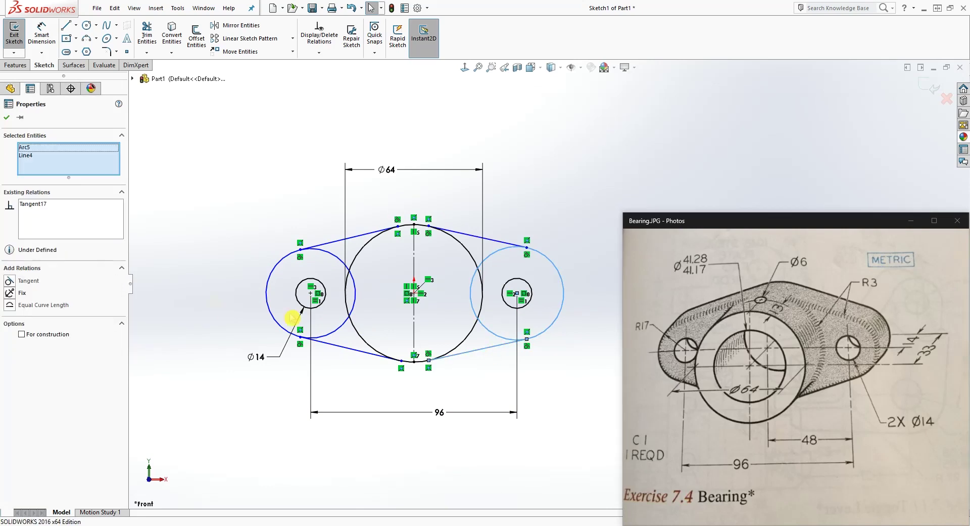
pyautogui.click(9, 281)
pyautogui.click(414, 264)
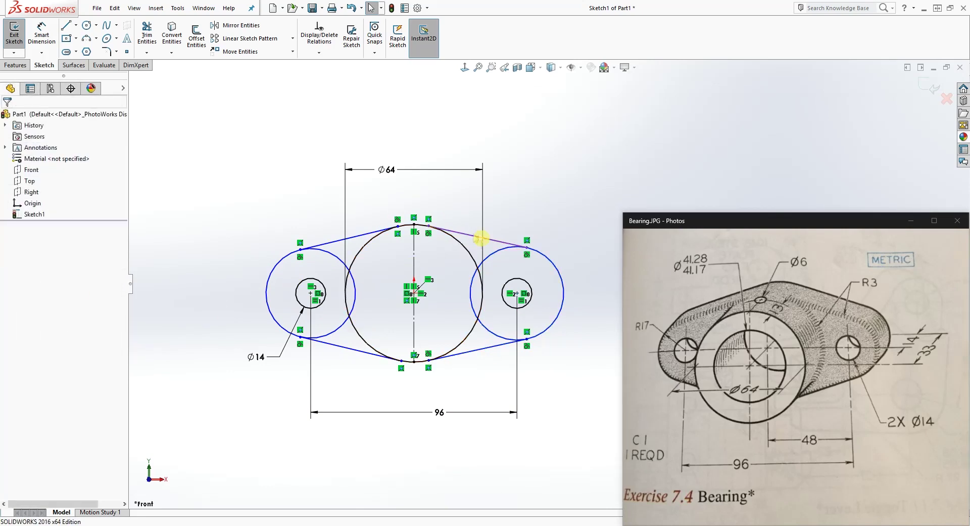
pyautogui.click(484, 237)
pyautogui.keyDown('ctrl'); pyautogui.click(500, 256); pyautogui.keyUp('ctrl')
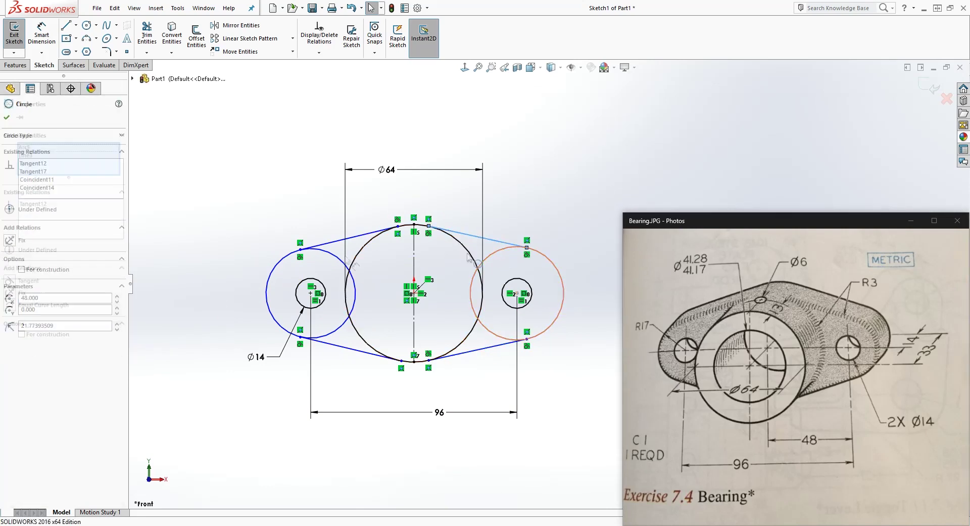
pyautogui.click(300, 294)
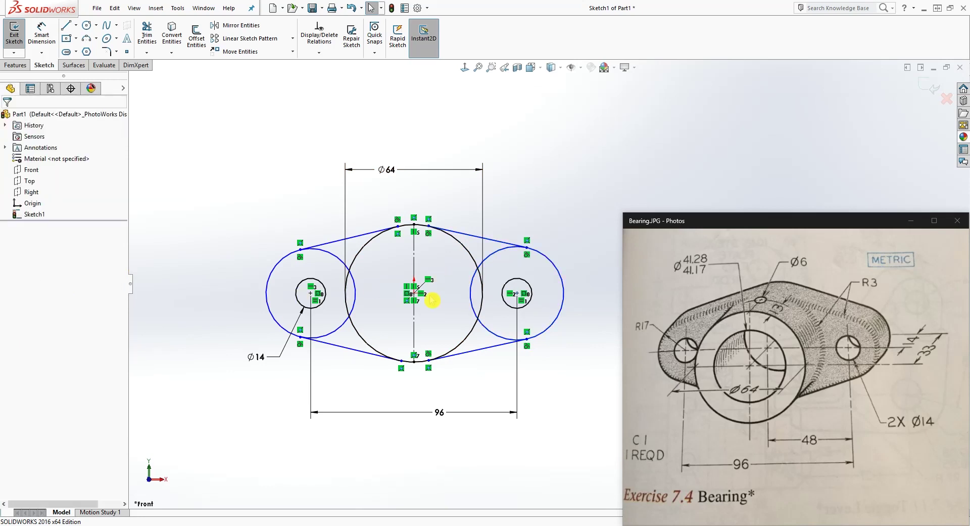
# Add an Equal relation between the left and right outer circles.
pyautogui.click(551, 326)
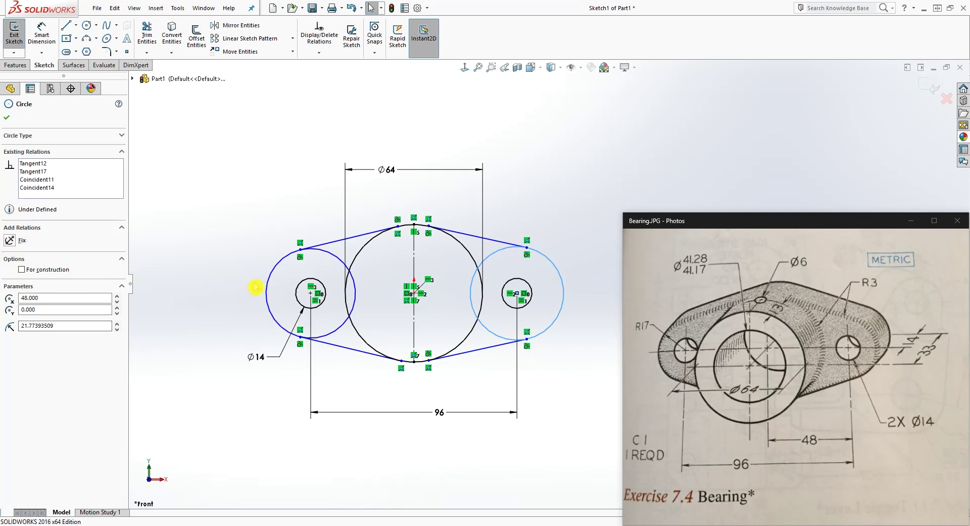
pyautogui.keyDown('ctrl'); pyautogui.click(268, 288); pyautogui.keyUp('ctrl')
pyautogui.click(25, 318)
pyautogui.click(485, 470)
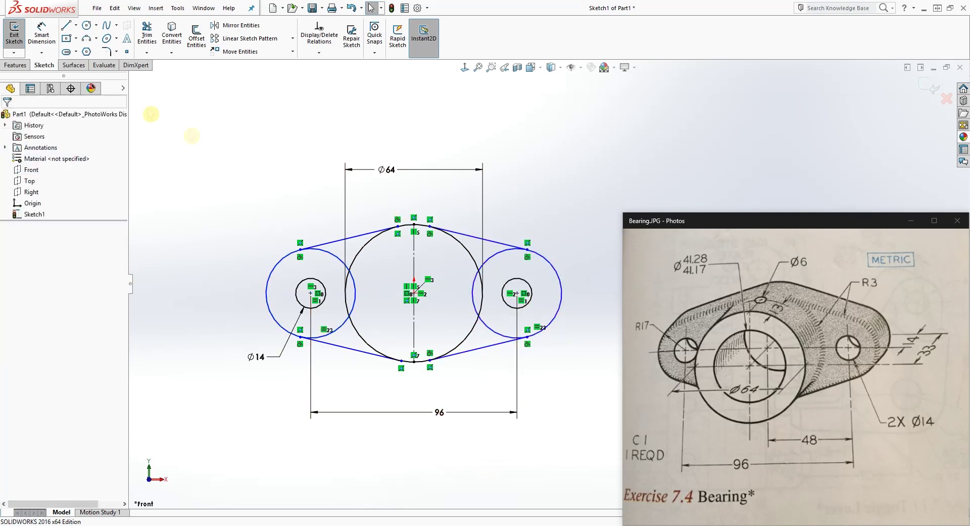
# Trim away the inner portions of both outer circles so only the rounded end arcs of the outline remain.
pyautogui.click(147, 32)
pyautogui.click(348, 288)
pyautogui.click(334, 332)
pyautogui.scroll(-5, 303, 343)
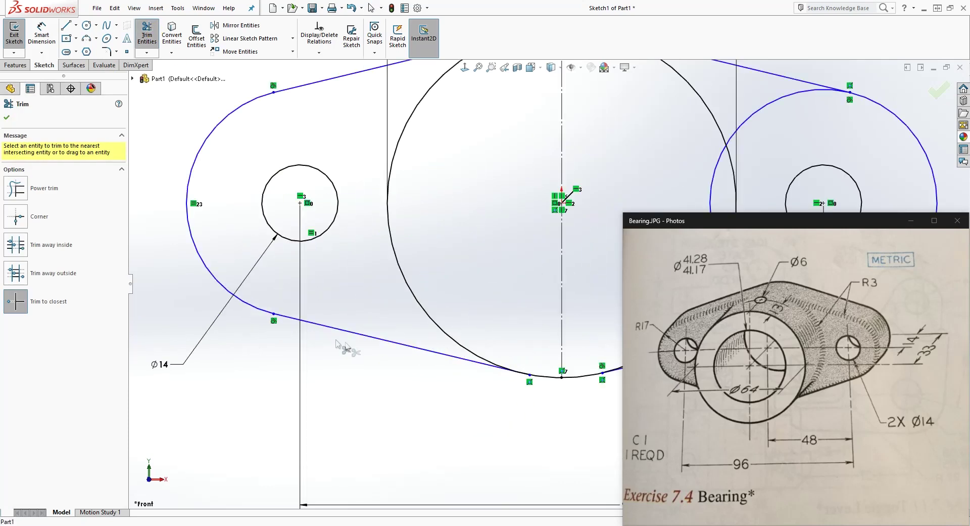
pyautogui.scroll(6, 404, 324)
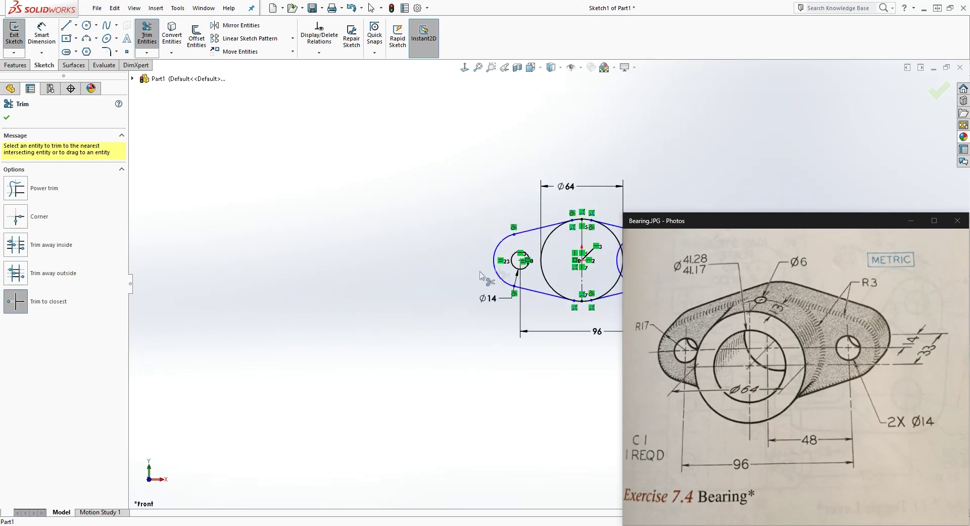
pyautogui.scroll(-3, 508, 338)
pyautogui.scroll(-3, 536, 308)
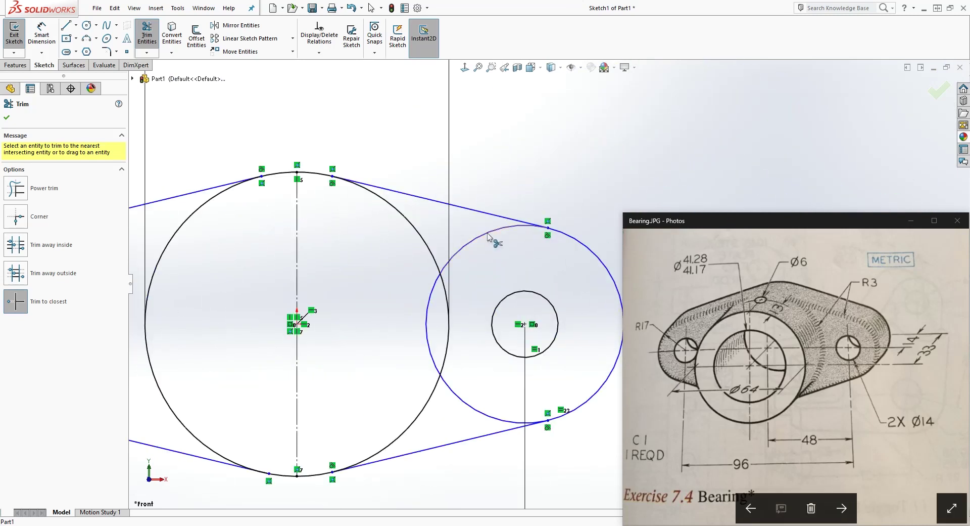
pyautogui.click(430, 334)
pyautogui.click(458, 400)
pyautogui.scroll(5, 486, 407)
pyautogui.press('Escape')
# Dimension the left end arc of the flange outline with a radius of 17 mm.
pyautogui.moveTo(537, 439); pyautogui.dragTo(534, 469, button='right')
pyautogui.click(358, 311)
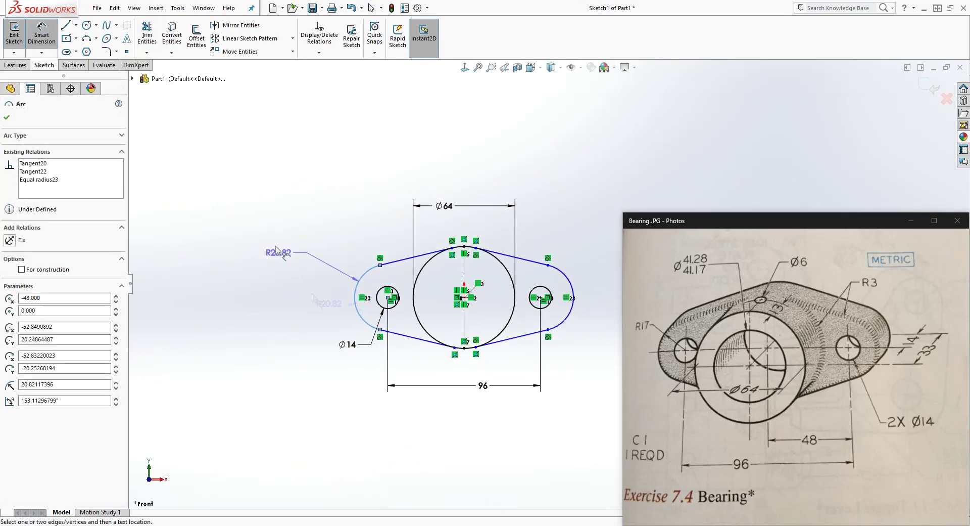
pyautogui.click(265, 225)
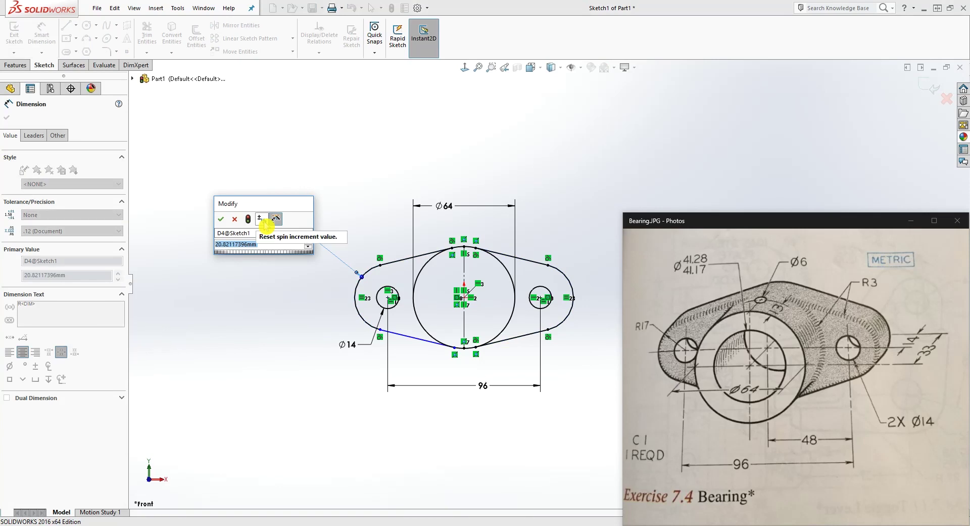
pyautogui.write('17')
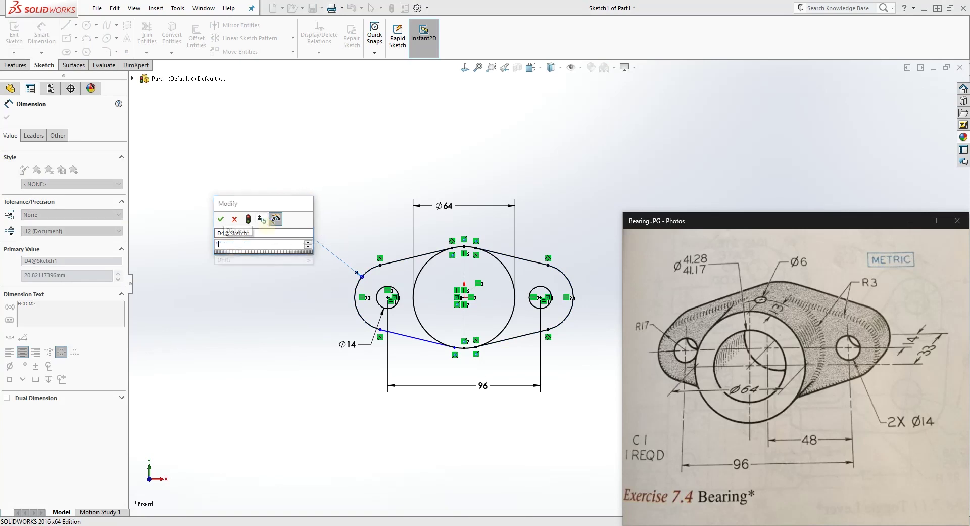
pyautogui.press('Return')
pyautogui.press('Escape')
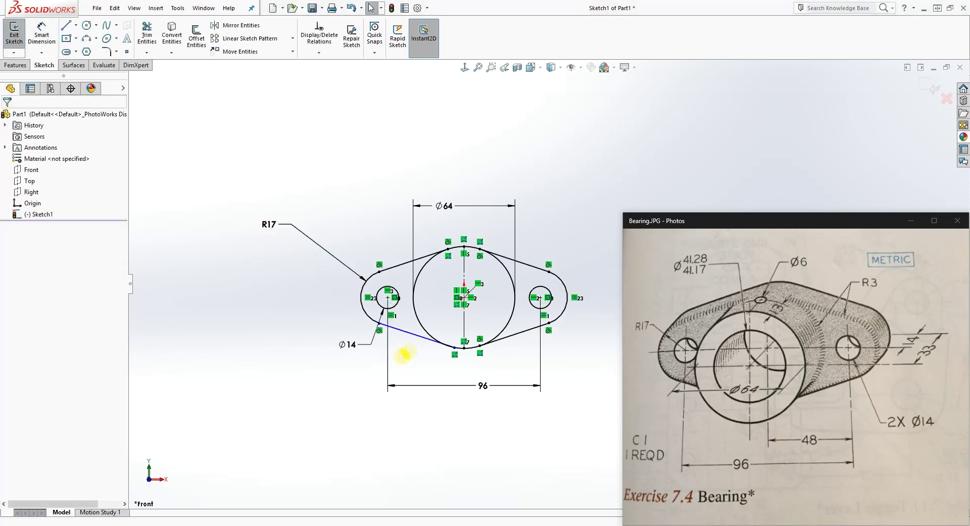
# Add a Tangent relation between the lower-left outline line and the 64 mm circle.
pyautogui.scroll(-6, 435, 351)
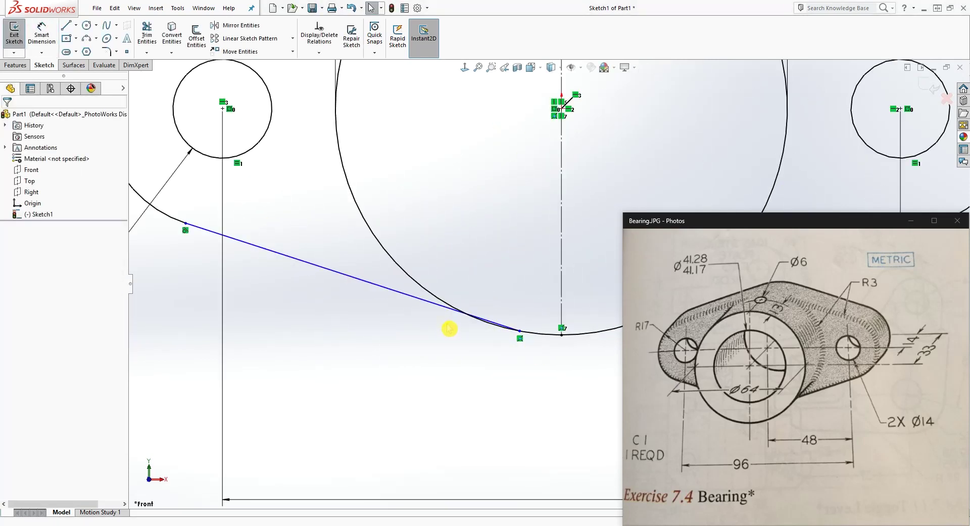
pyautogui.click(430, 301)
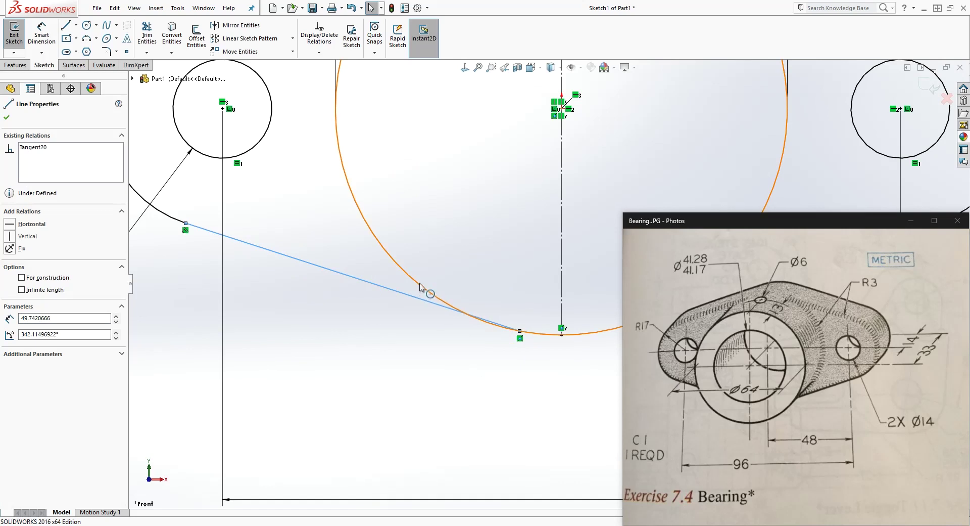
pyautogui.keyDown('ctrl'); pyautogui.click(420, 287); pyautogui.keyUp('ctrl')
pyautogui.click(10, 281)
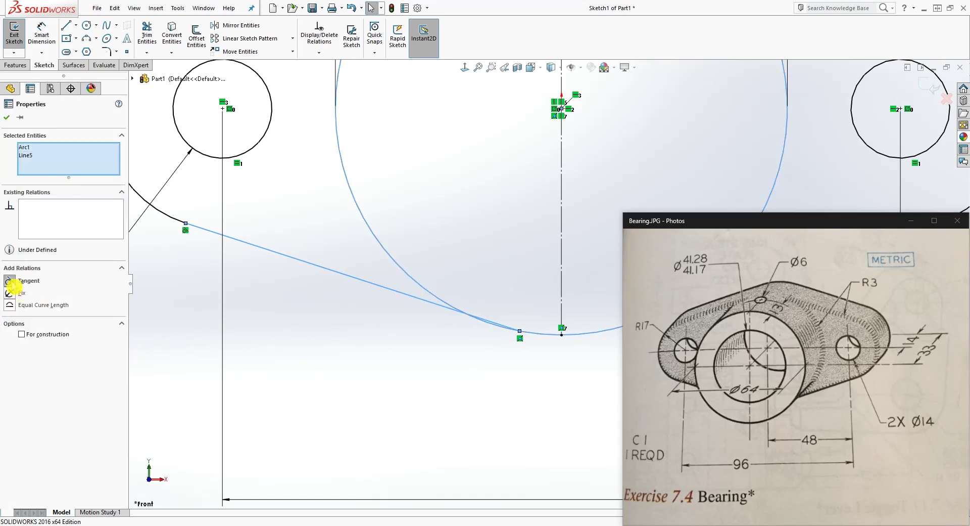
pyautogui.click(429, 351)
pyautogui.scroll(5, 485, 364)
pyautogui.scroll(5, 537, 314)
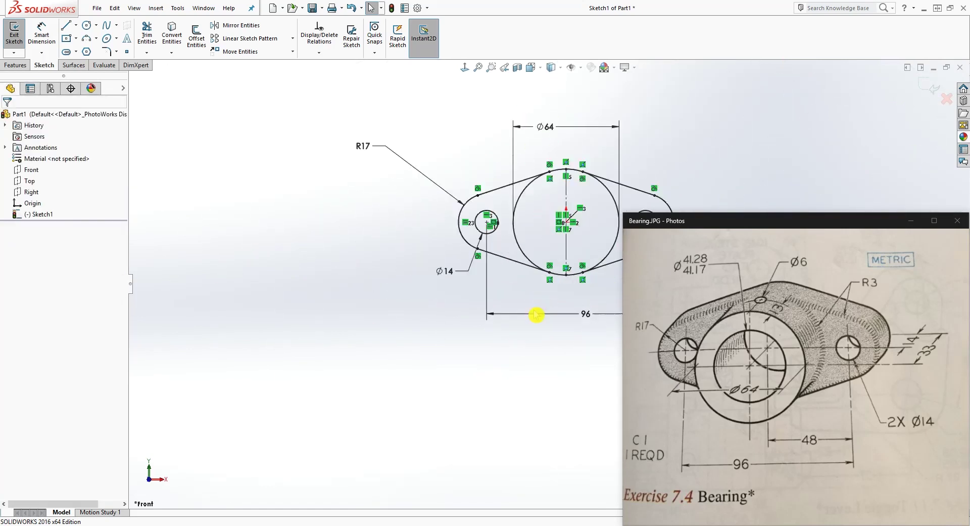
# Trim away the left and right portions of the 64 mm circle inside the flange outline.
pyautogui.scroll(-3, 684, 159)
pyautogui.scroll(-2, 555, 353)
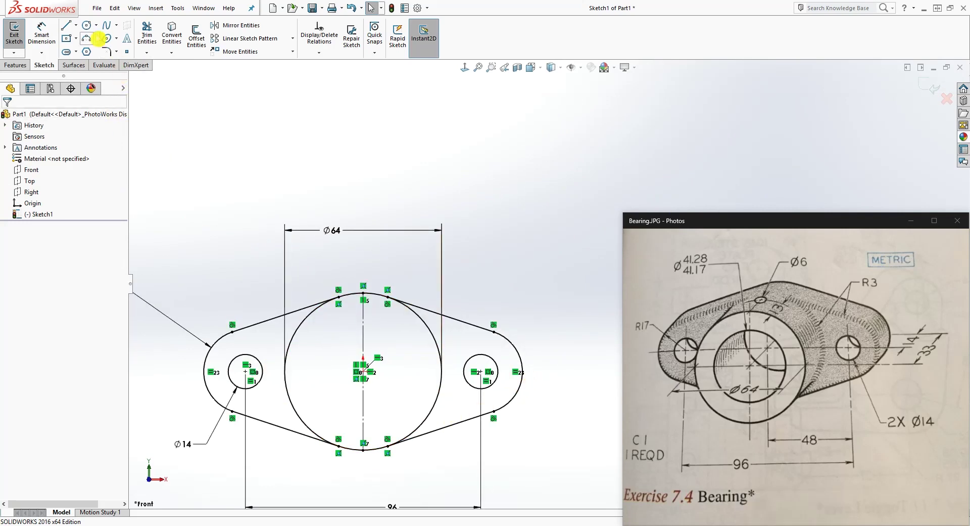
pyautogui.click(147, 34)
pyautogui.click(430, 335)
pyautogui.click(298, 334)
pyautogui.scroll(2, 336, 357)
pyautogui.scroll(-2, 413, 426)
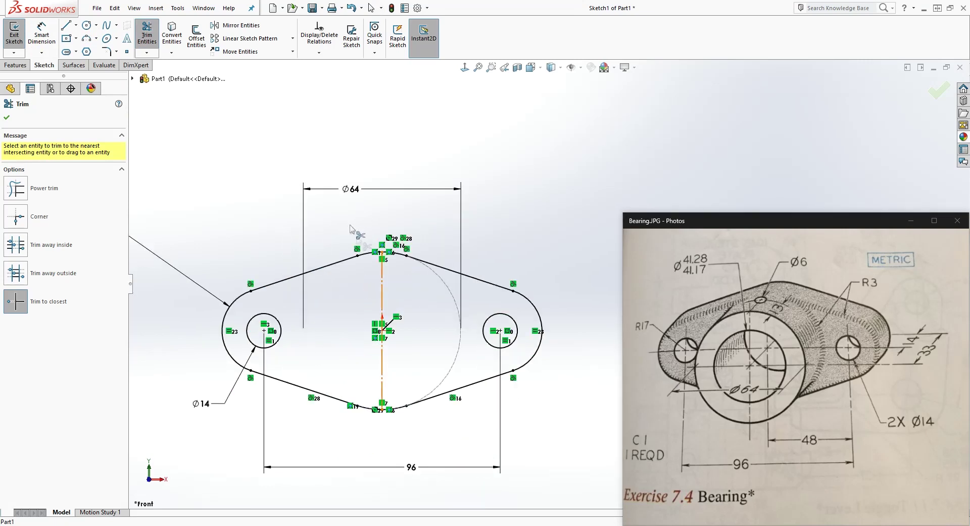
# Extrude the flange profile as a Blind boss with a depth of 14 mm.
pyautogui.click(818, 302)
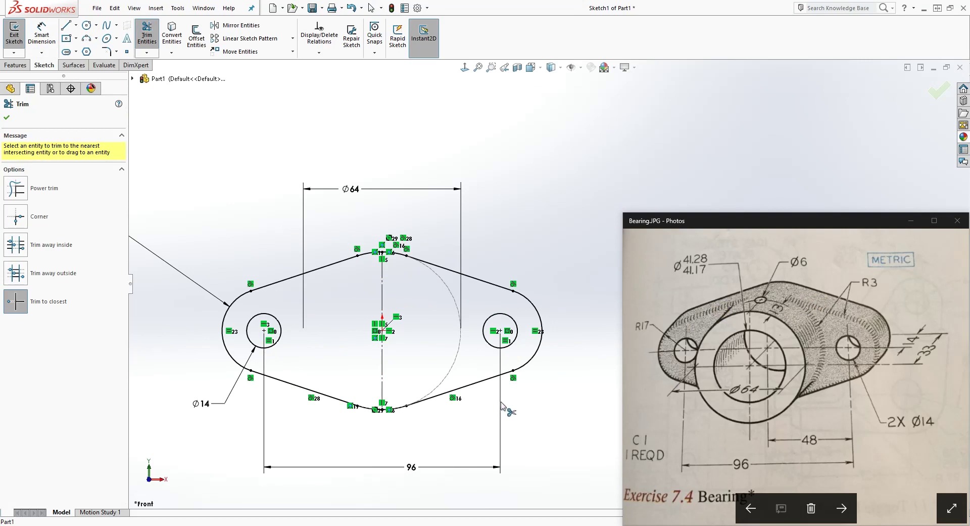
pyautogui.click(16, 65)
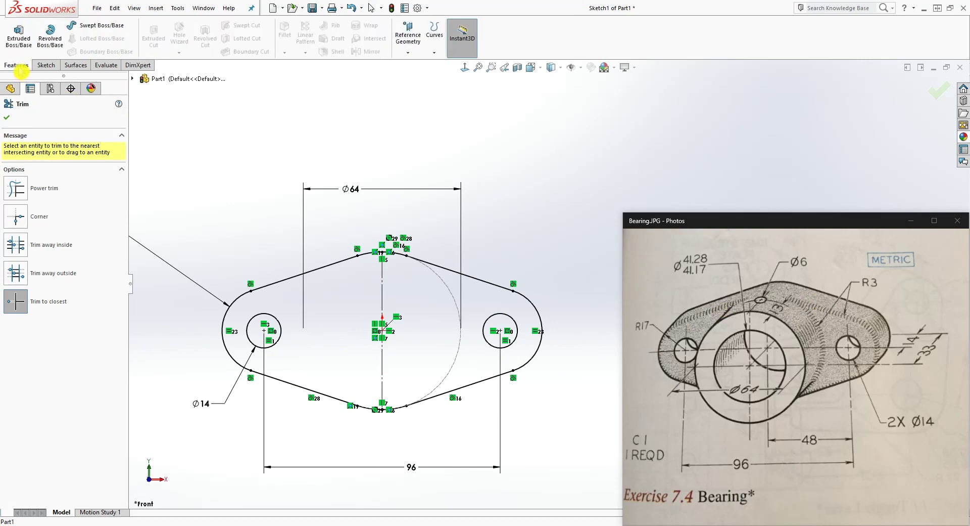
pyautogui.click(19, 34)
pyautogui.moveTo(374, 360); pyautogui.dragTo(337, 337, button='middle')
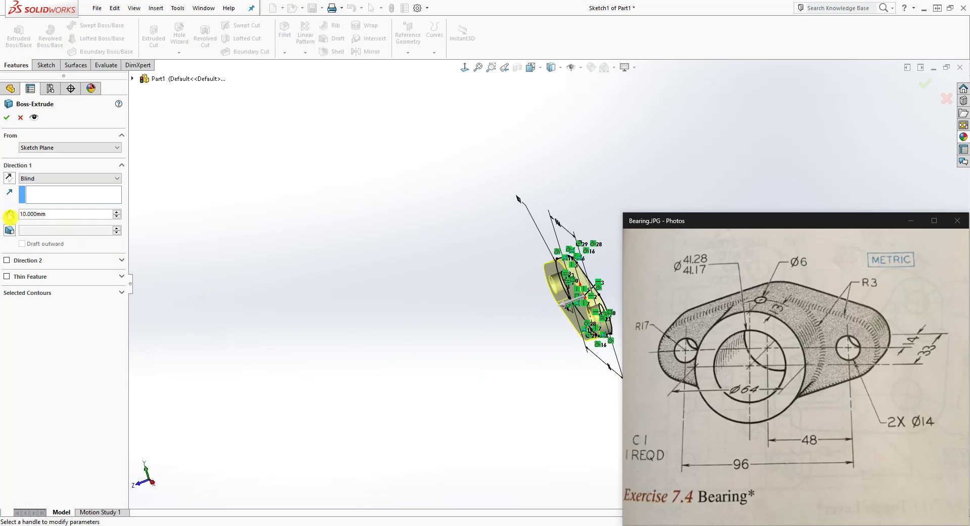
pyautogui.click(904, 356)
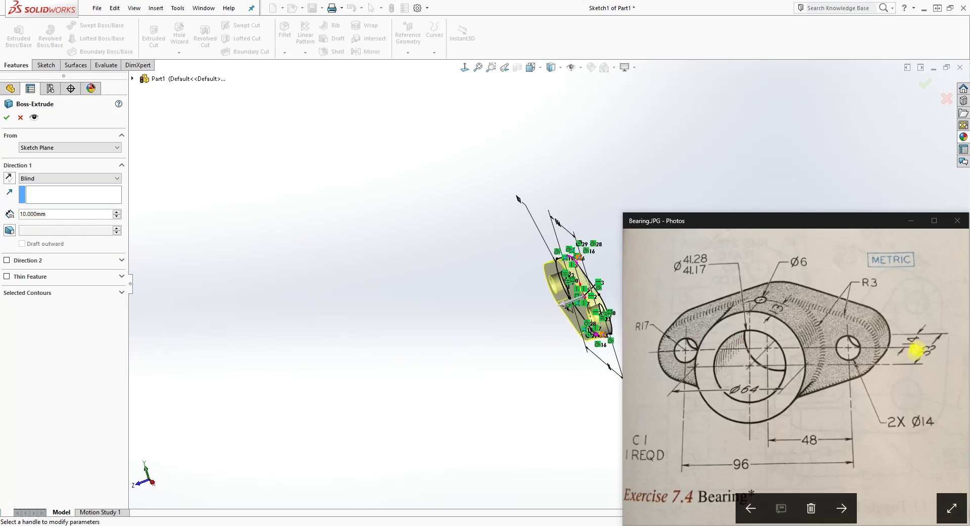
pyautogui.doubleClick(49, 214)
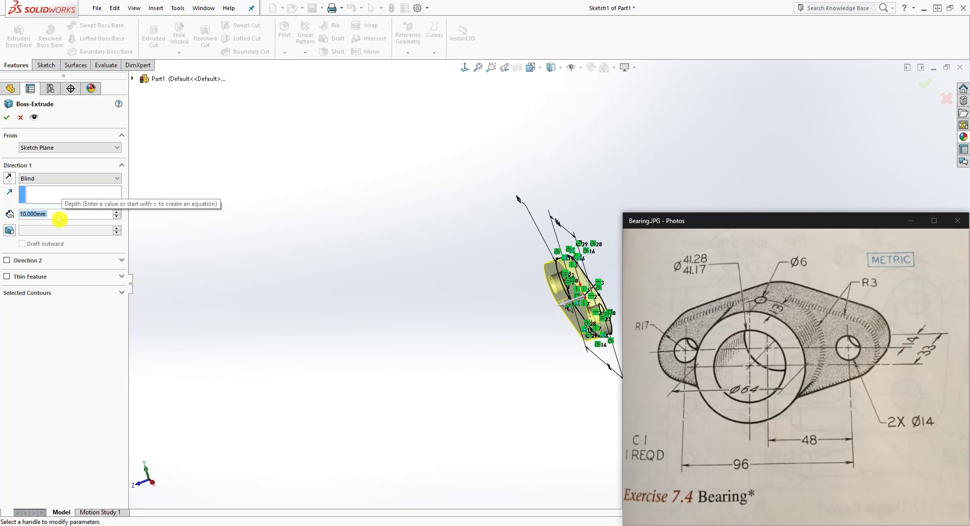
pyautogui.write('14')
pyautogui.click(56, 224)
pyautogui.moveTo(429, 310); pyautogui.dragTo(467, 299, button='middle')
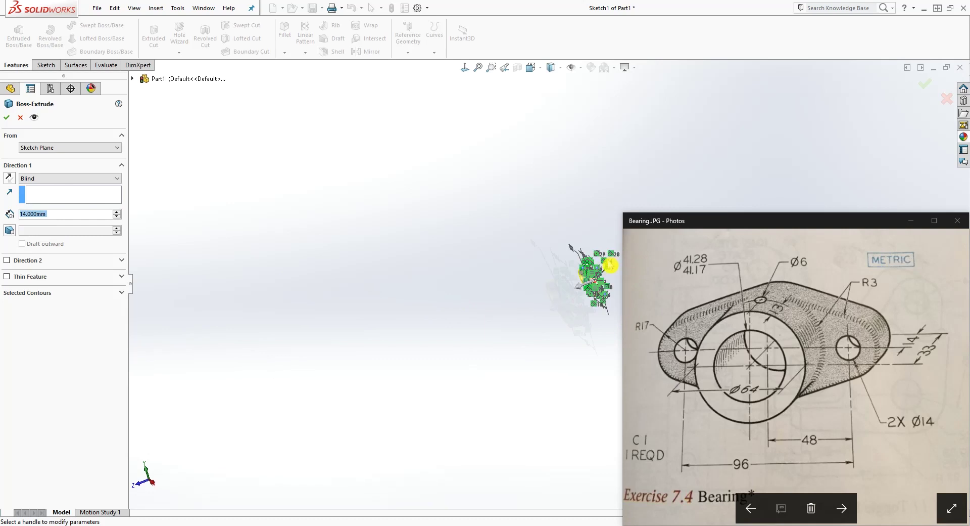
pyautogui.scroll(-4, 612, 273)
pyautogui.scroll(-2, 556, 363)
pyautogui.moveTo(556, 364); pyautogui.dragTo(335, 304, button='middle')
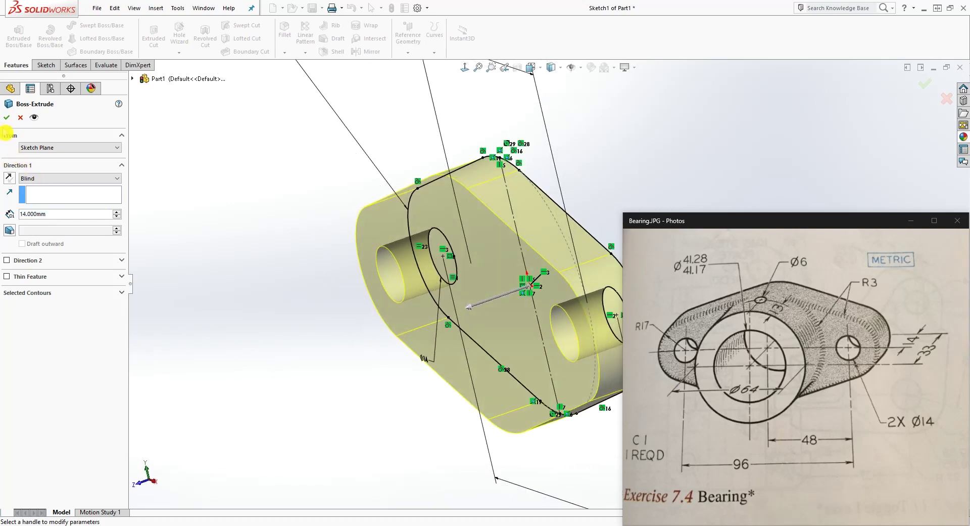
pyautogui.click(7, 121)
# Start a new sketch on the flange's back face and orient the view normal to it.
pyautogui.scroll(3, 384, 319)
pyautogui.moveTo(436, 358); pyautogui.dragTo(414, 342, button='middle')
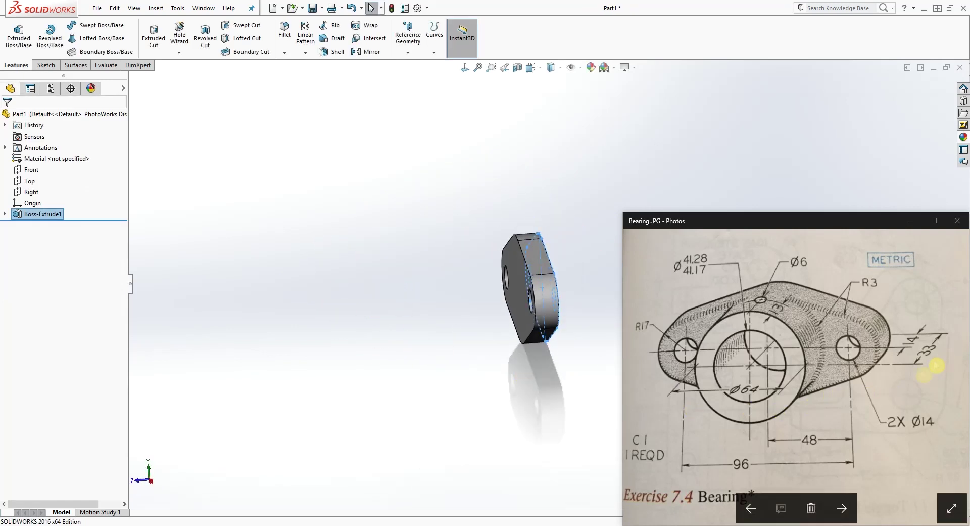
pyautogui.moveTo(455, 350); pyautogui.dragTo(535, 310, button='middle')
pyautogui.click(535, 310)
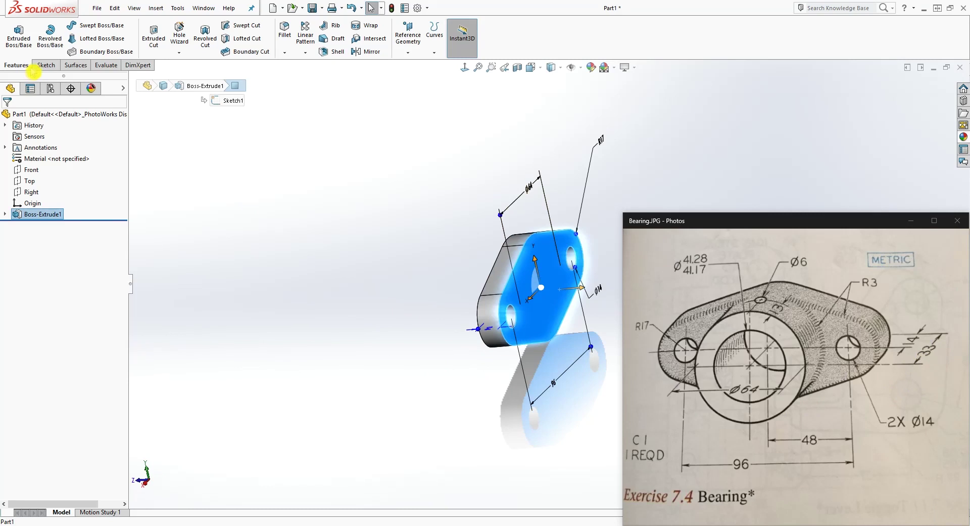
pyautogui.click(46, 66)
pyautogui.click(15, 33)
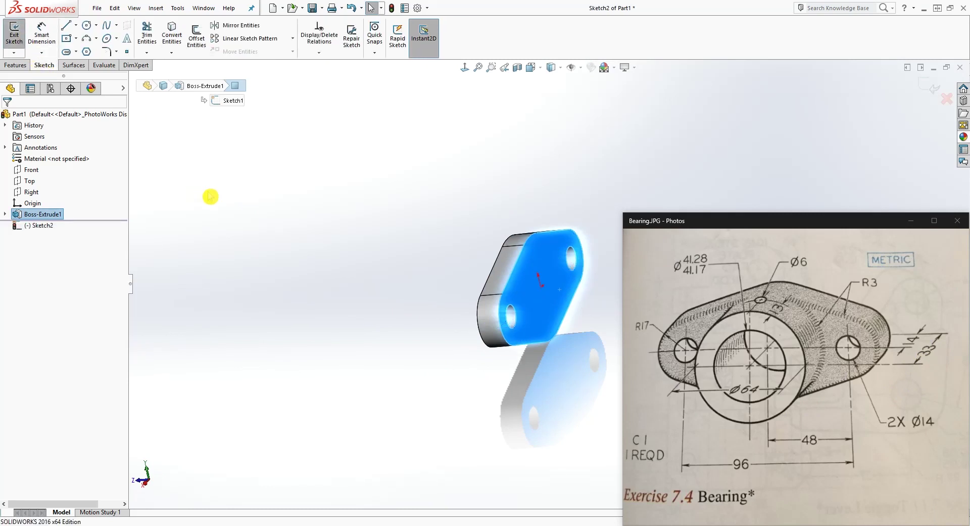
pyautogui.click(463, 68)
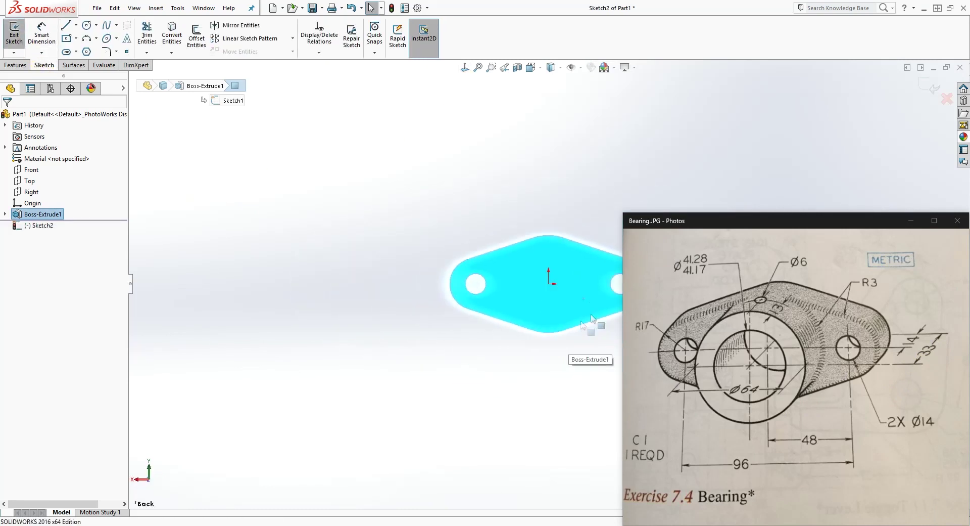
pyautogui.scroll(-3, 567, 336)
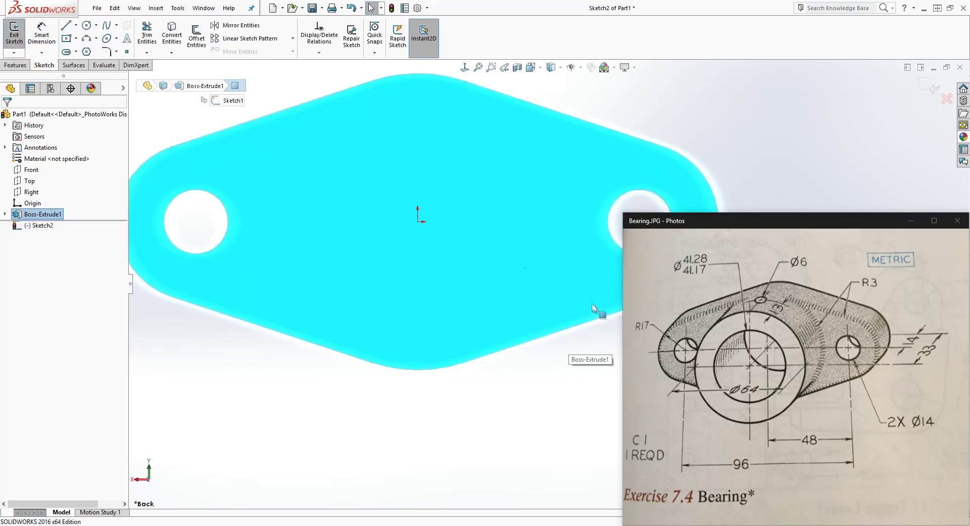
# Sketch a circle centred on the origin and make it Coradial with the flange's upper arc edge.
pyautogui.click(87, 25)
pyautogui.click(418, 221)
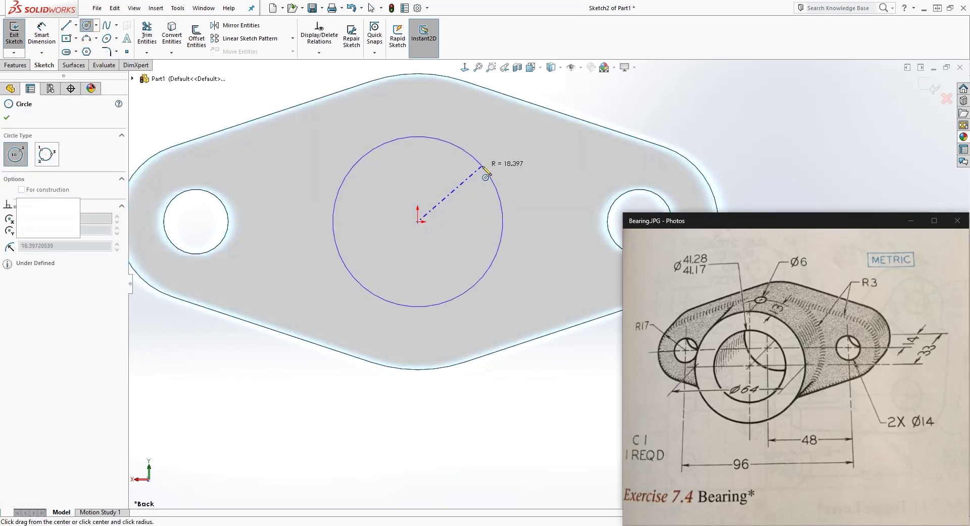
pyautogui.click(467, 153)
pyautogui.press('Escape')
pyautogui.click(407, 141)
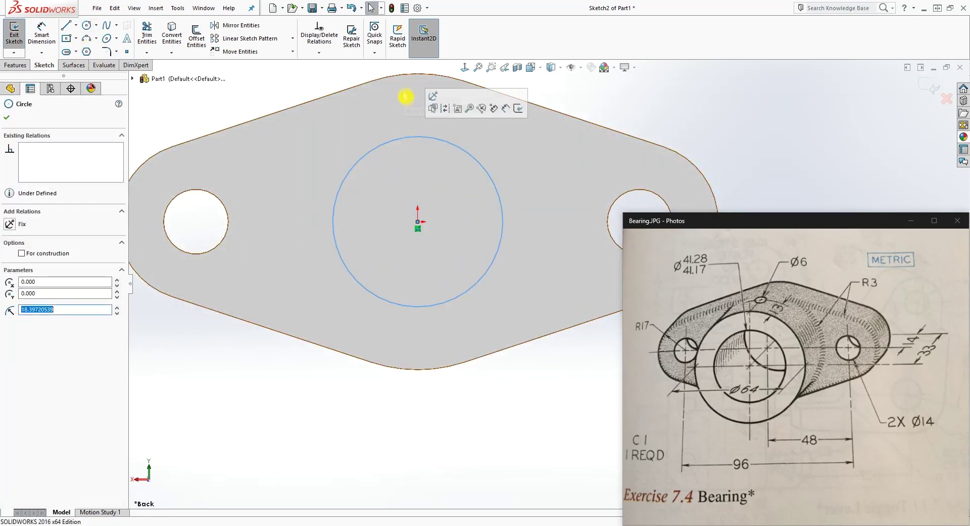
pyautogui.keyDown('ctrl'); pyautogui.click(410, 78); pyautogui.keyUp('ctrl')
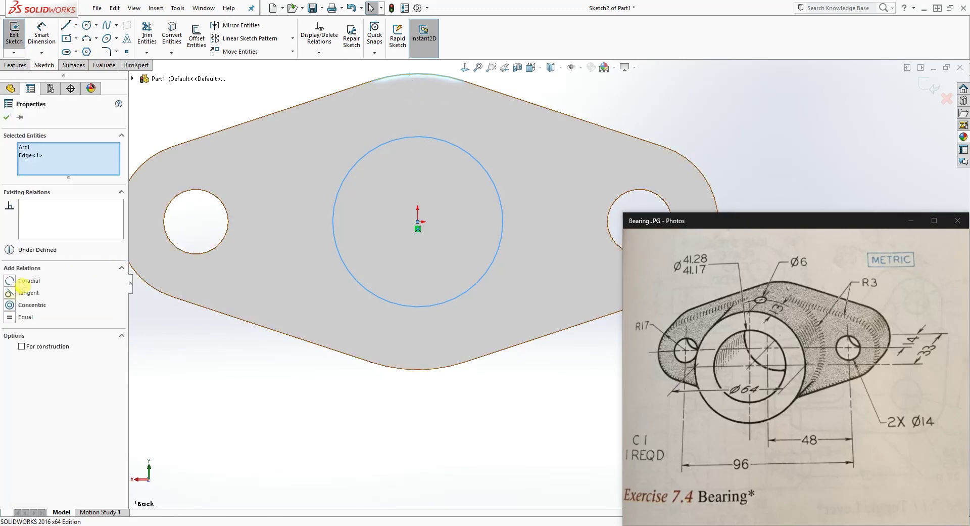
pyautogui.click(9, 281)
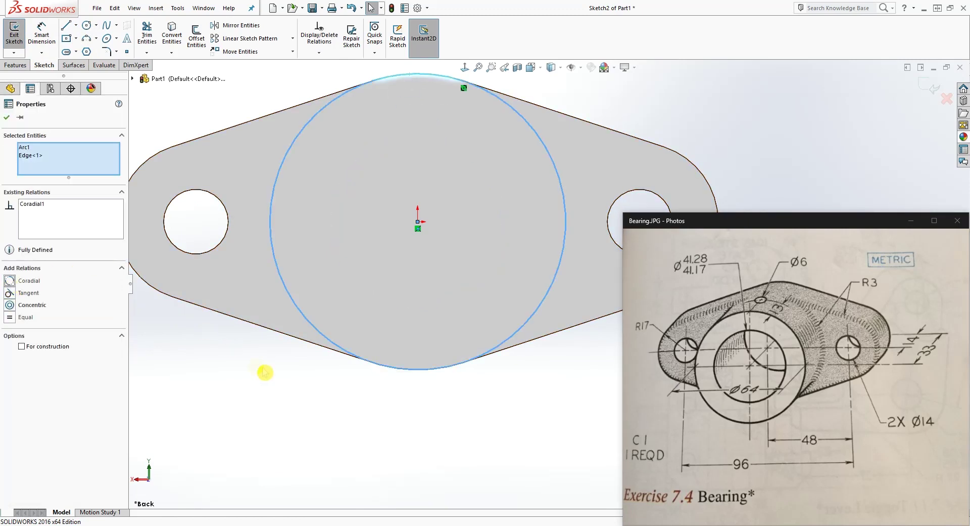
# Extrude the circle as a Blind boss 33 mm deep in the reversed direction, through the flange and out its front.
pyautogui.scroll(3, 260, 371)
pyautogui.moveTo(265, 373); pyautogui.dragTo(377, 425, button='middle')
pyautogui.click(316, 393)
pyautogui.click(22, 68)
pyautogui.click(18, 35)
pyautogui.click(9, 178)
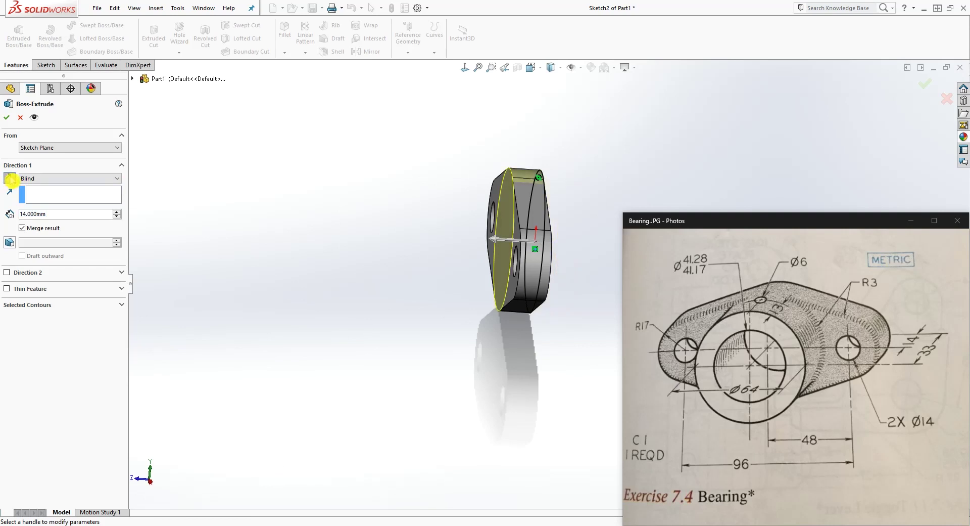
pyautogui.doubleClick(53, 215)
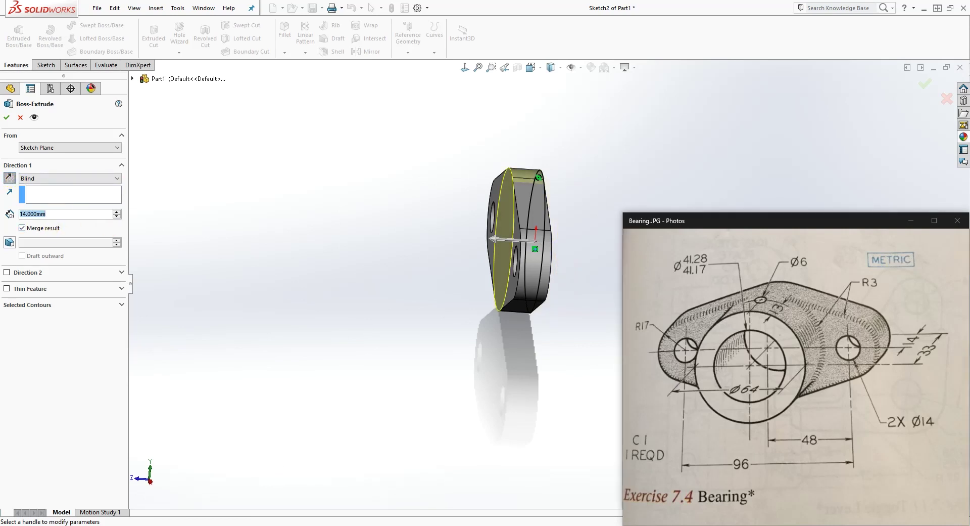
pyautogui.write('33')
pyautogui.press('Return')
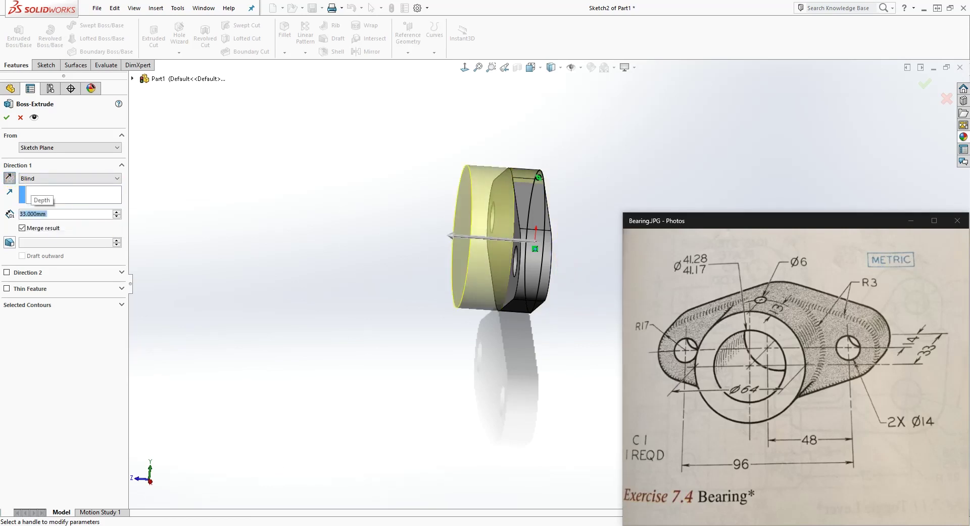
pyautogui.click(6, 121)
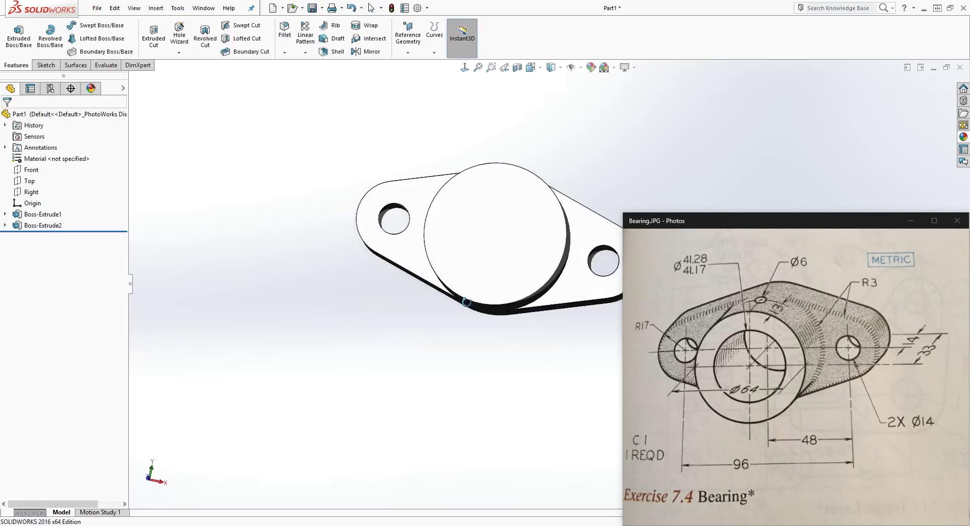
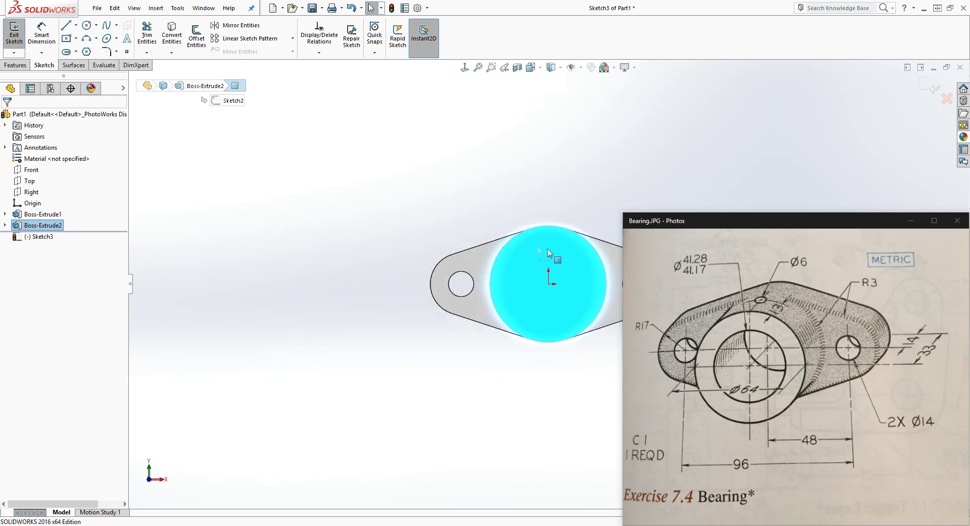
# Sketch a circle of about 17.9 mm radius centred on the origin on the cylindrical boss's front face.
pyautogui.click(87, 25)
pyautogui.click(461, 245)
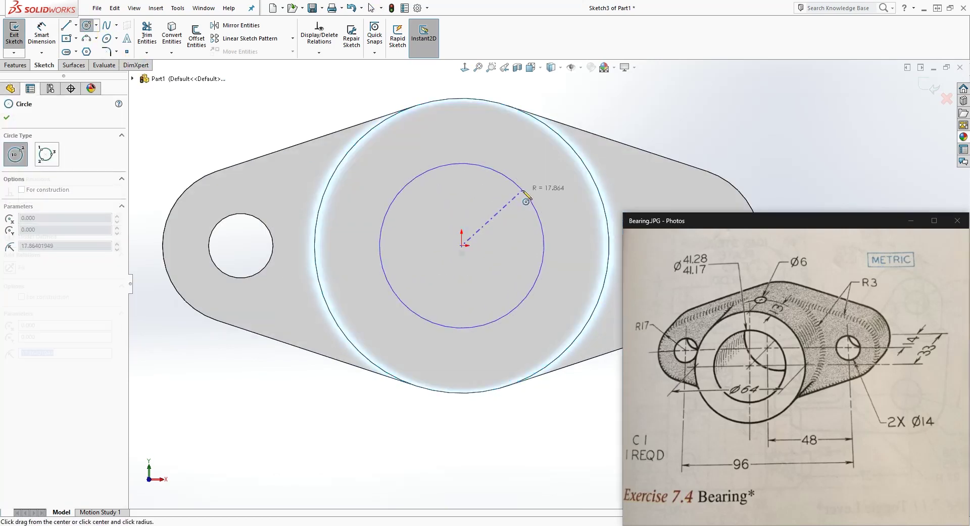
pyautogui.click(505, 180)
pyautogui.press('Escape')
# Dimension the bore circle's diameter and set it to the mean of the reference limits, (41.28+41.17)/2 mm.
pyautogui.press('d')
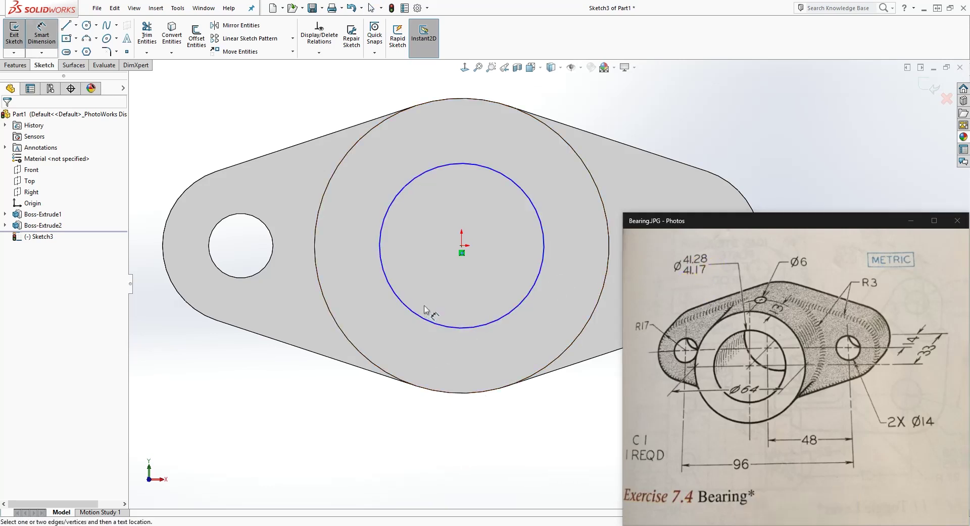
pyautogui.click(437, 325)
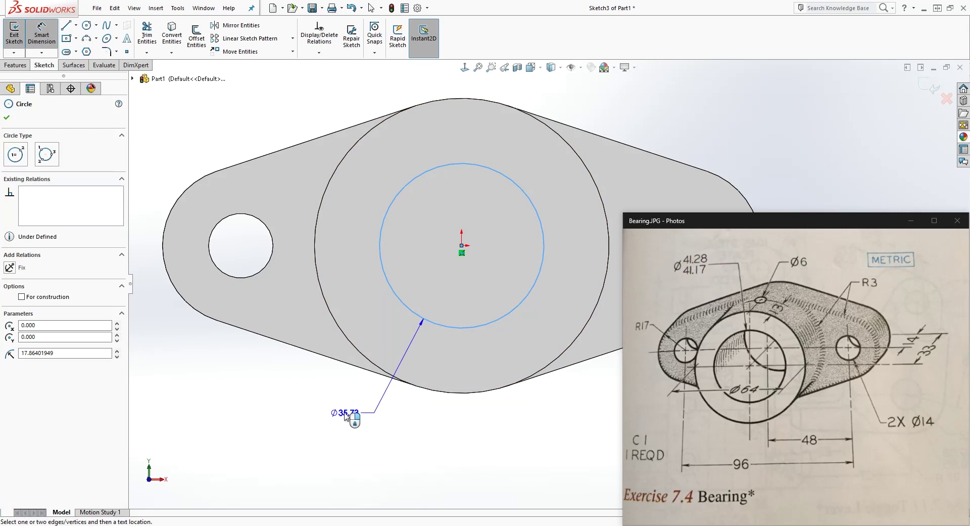
pyautogui.click(345, 413)
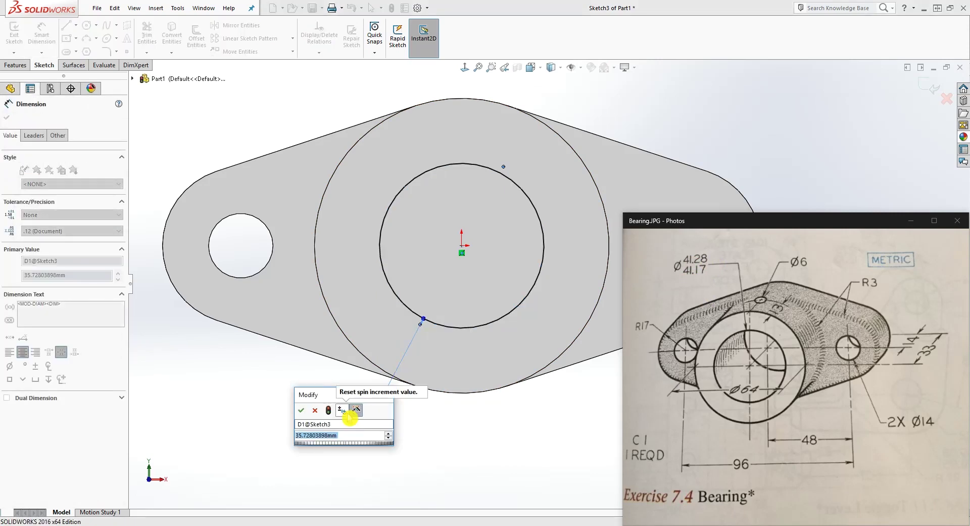
pyautogui.write('=')
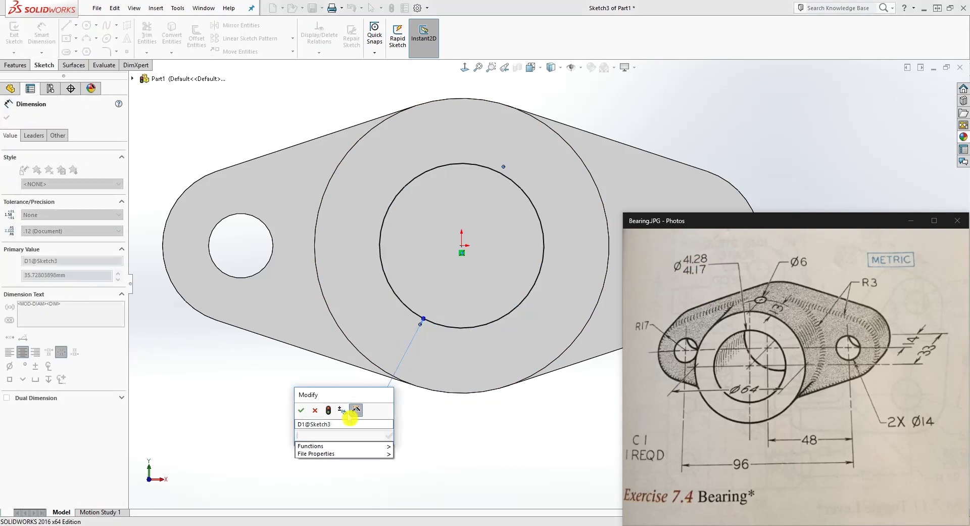
pyautogui.write('41.28')
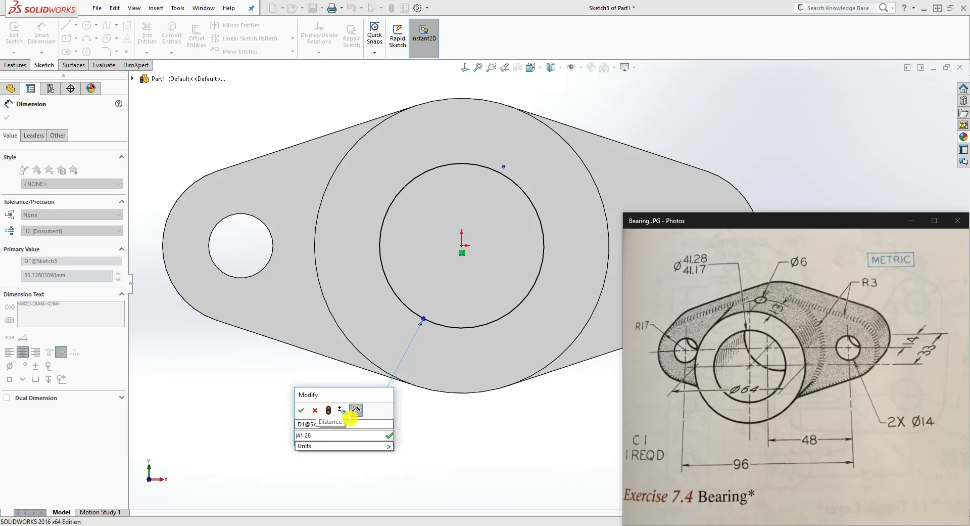
pyautogui.write('+41.17)')
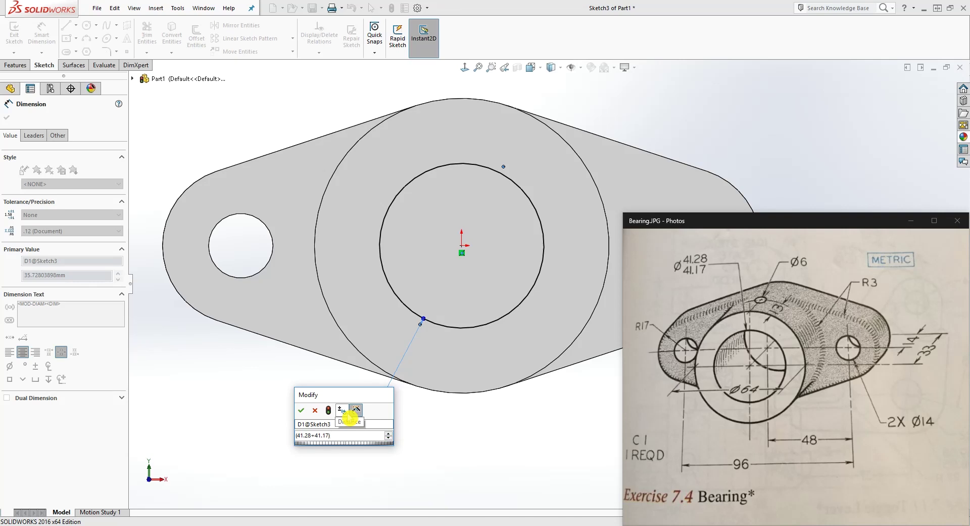
pyautogui.write('2')
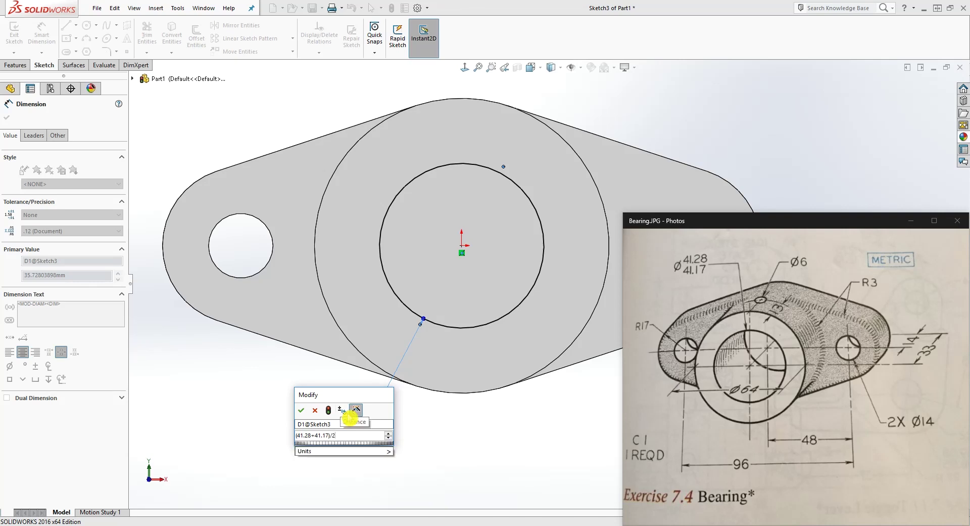
pyautogui.moveTo(298, 454)
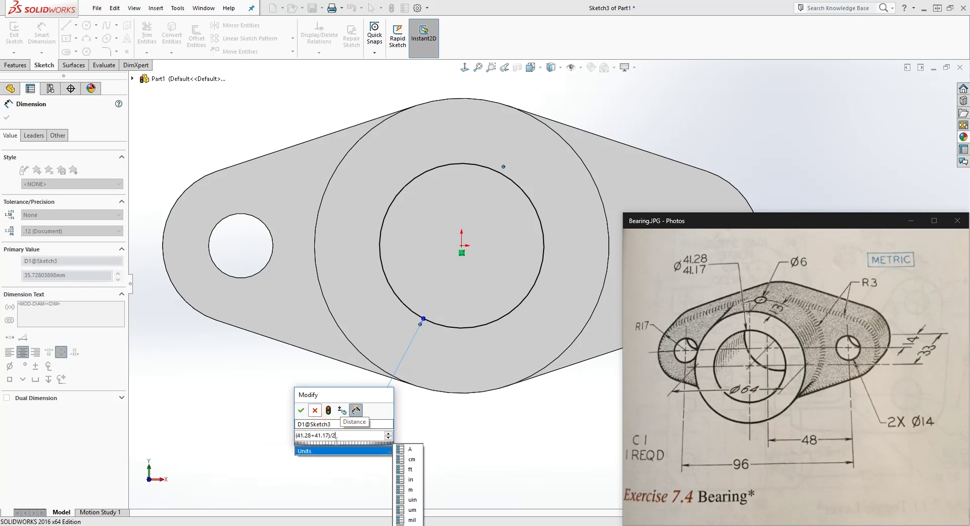
pyautogui.click(303, 411)
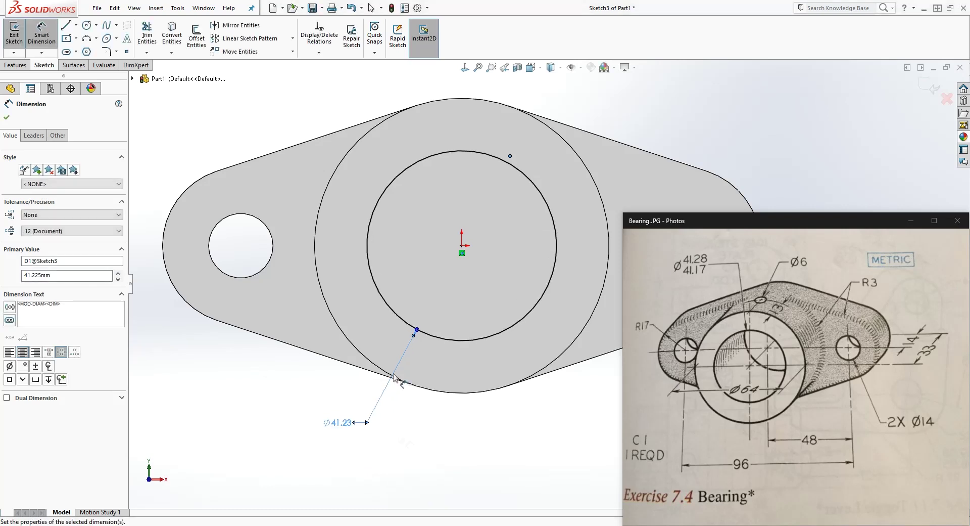
pyautogui.moveTo(697, 424)
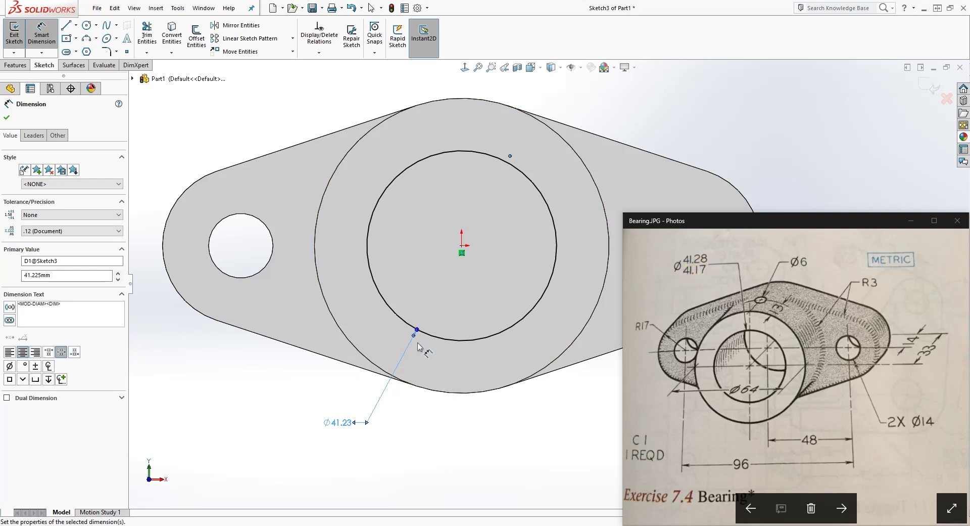
pyautogui.click(417, 428)
# Cut the bore circle through the whole part with an Extruded Cut set to Through All.
pyautogui.scroll(2, 494, 411)
pyautogui.moveTo(494, 410)
pyautogui.mouseDown(button='middle')
pyautogui.moveTo(450, 385)
pyautogui.moveTo(380, 308)
pyautogui.mouseUp(button='middle')
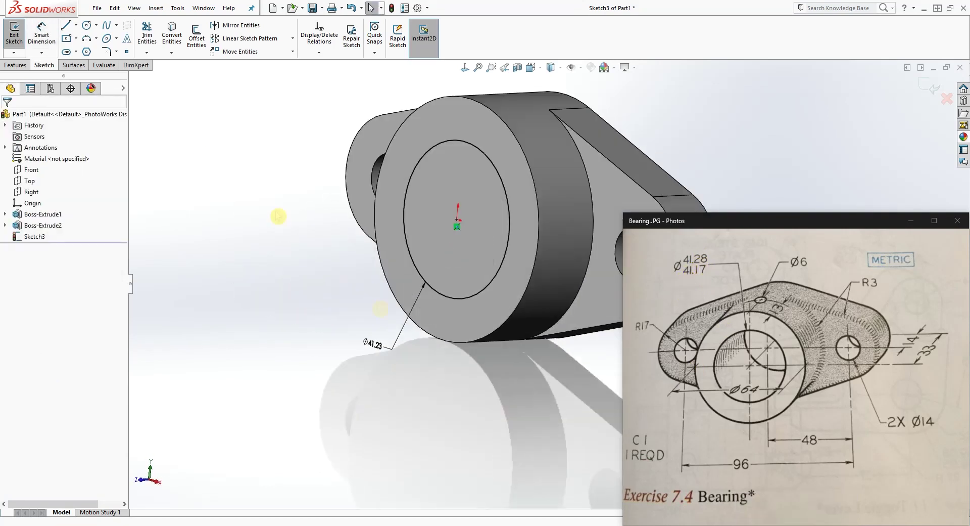
pyautogui.click(10, 65)
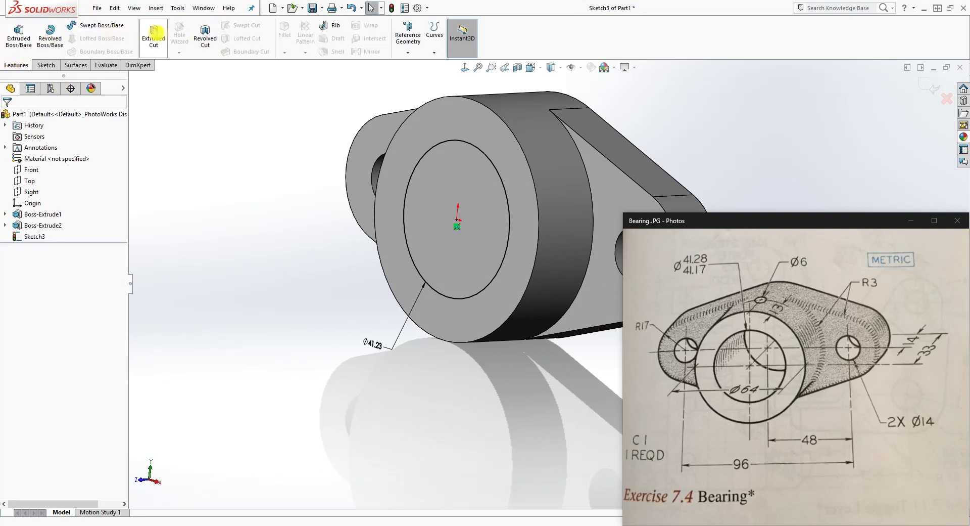
pyautogui.click(153, 35)
pyautogui.click(103, 177)
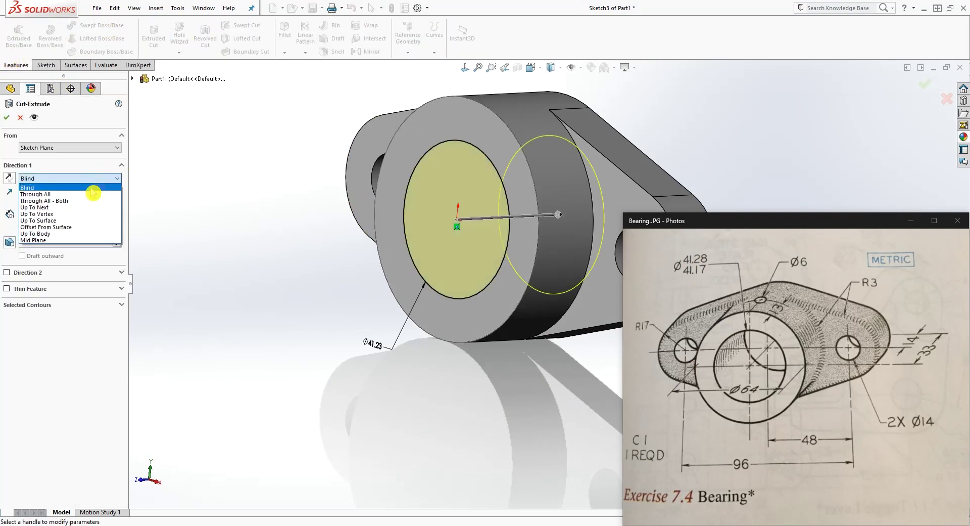
pyautogui.click(64, 196)
pyautogui.moveTo(413, 354); pyautogui.dragTo(417, 376, button='middle')
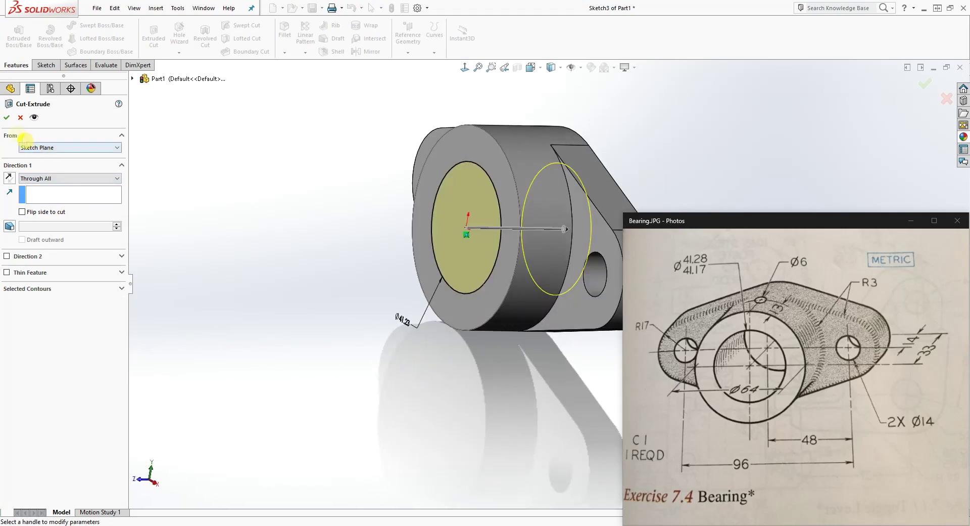
pyautogui.click(8, 119)
# Start a new sketch on the Top plane and orient the view normal to it.
pyautogui.moveTo(433, 331); pyautogui.dragTo(480, 382, button='middle')
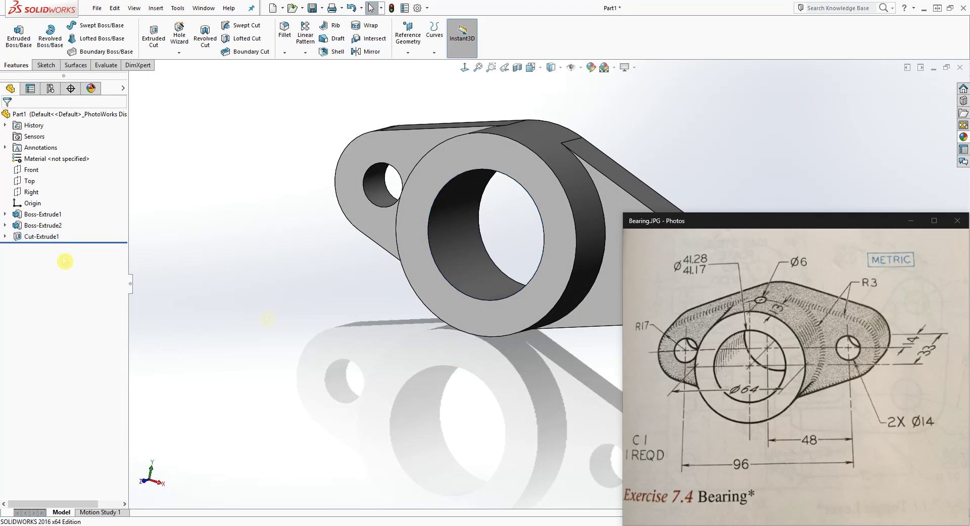
pyautogui.click(29, 181)
pyautogui.click(72, 165)
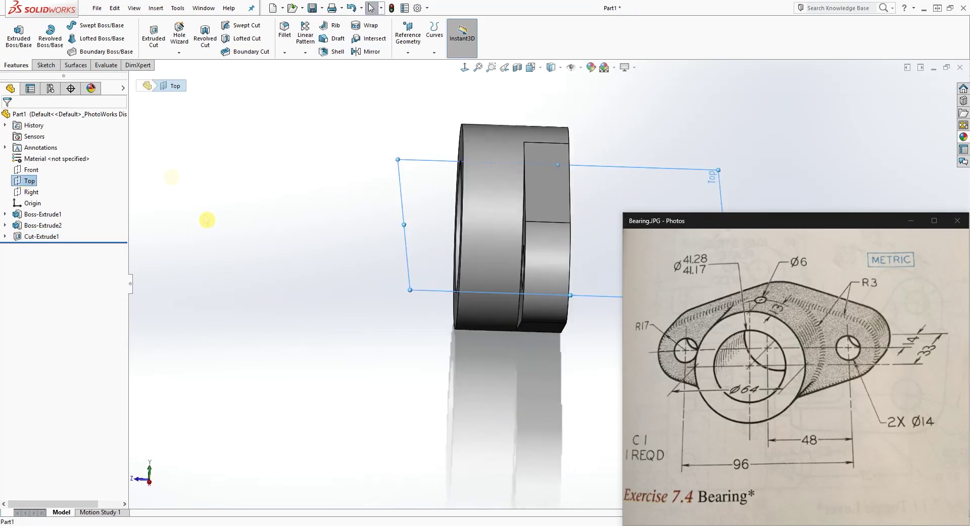
pyautogui.click(48, 66)
pyautogui.click(14, 32)
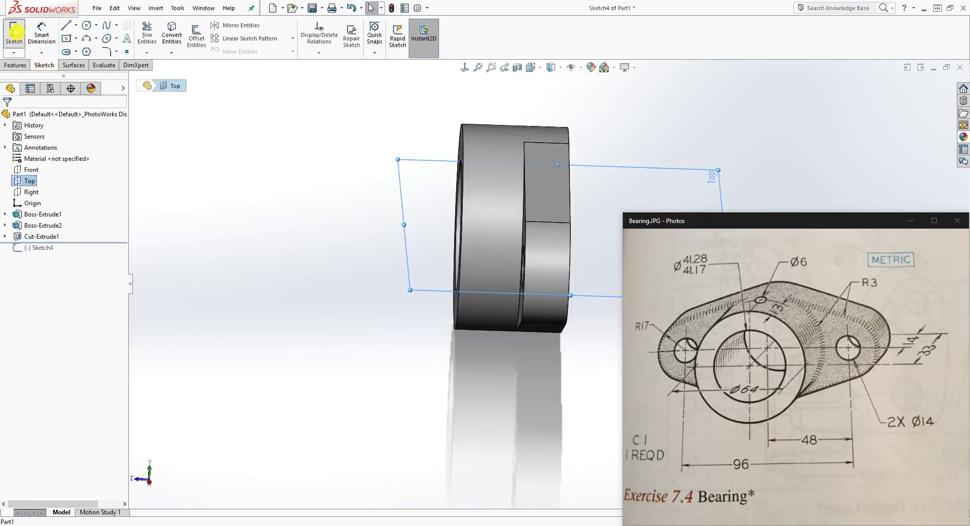
pyautogui.click(465, 67)
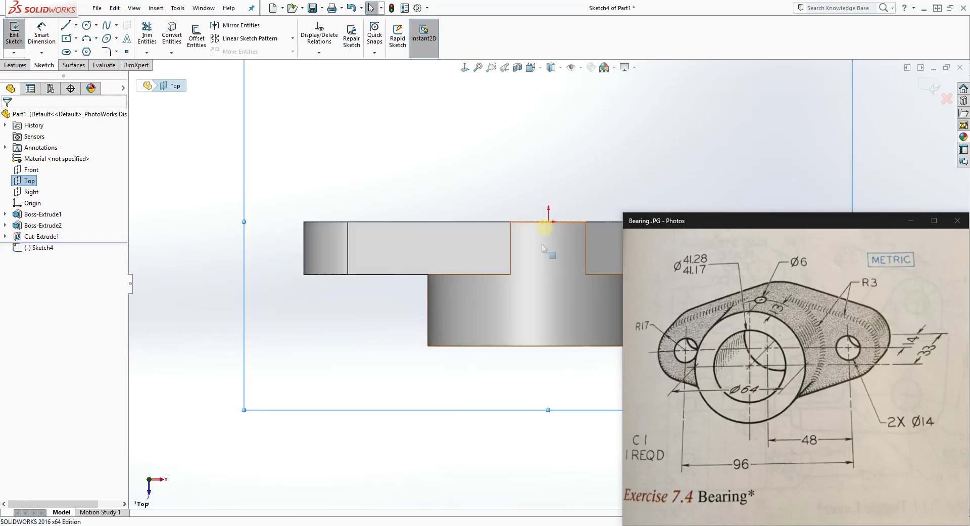
# Sketch a circle about 5.6 mm in diameter on the cylindrical boss, in line with the origin and about 24.3 mm from it.
pyautogui.scroll(-6, 568, 299)
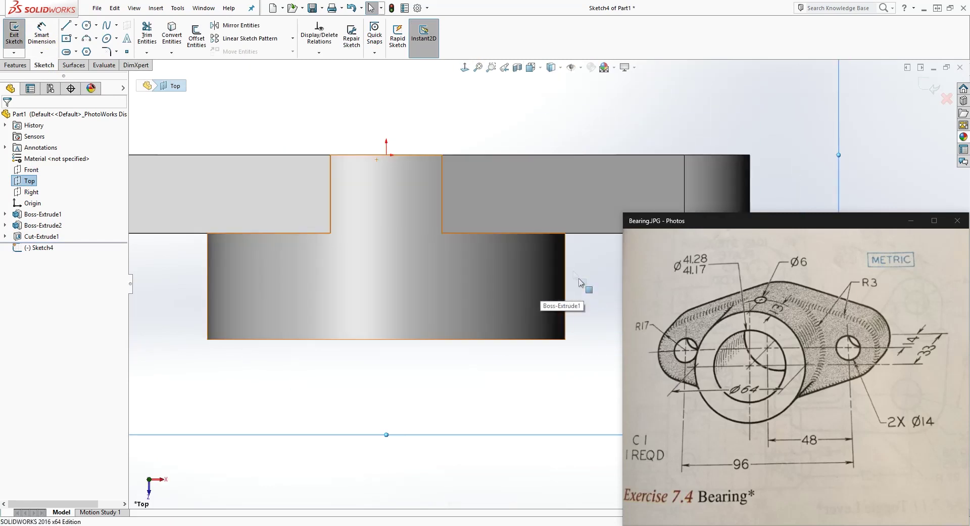
pyautogui.click(87, 38)
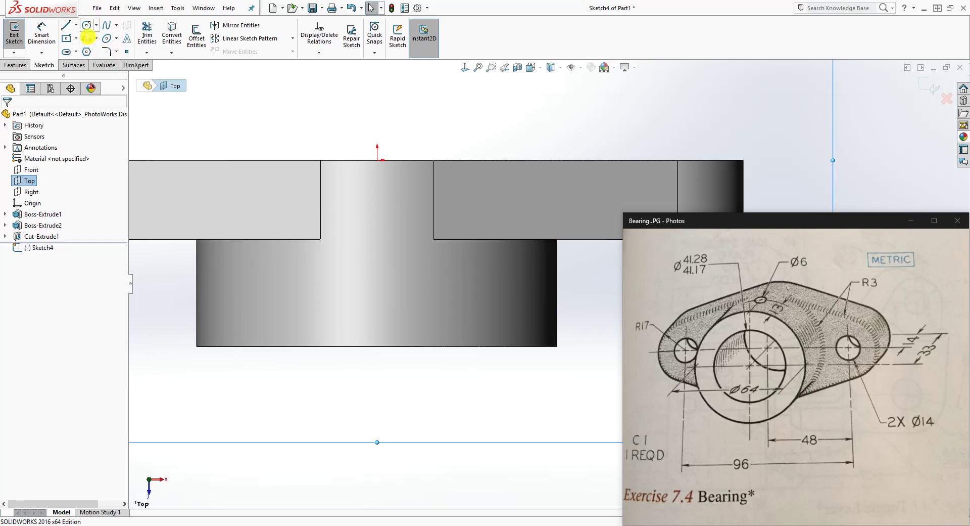
pyautogui.click(377, 296)
pyautogui.click(393, 294)
pyautogui.press('Escape')
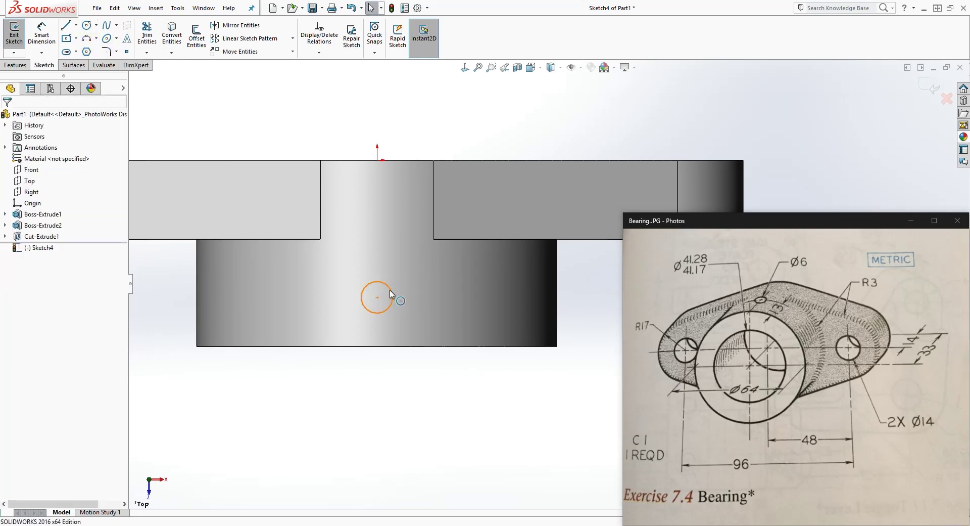
pyautogui.click(405, 418)
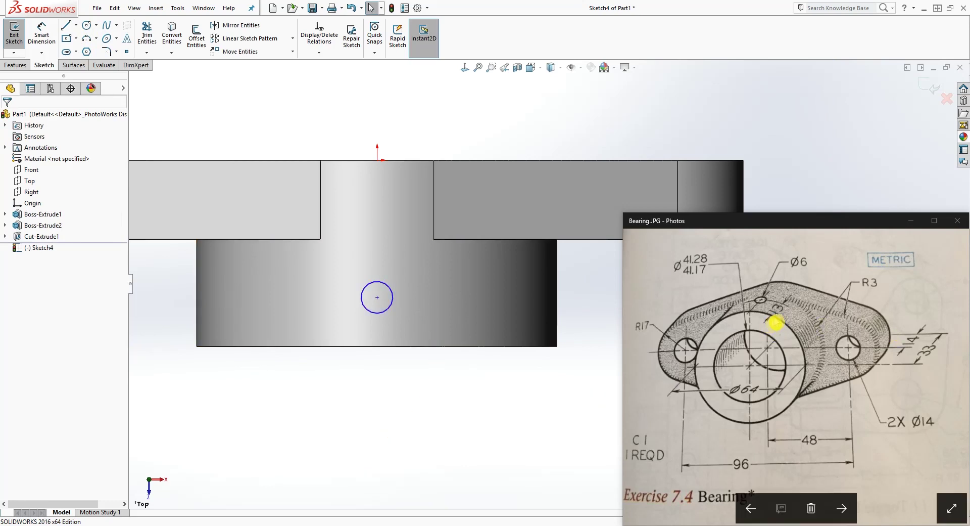
# Dimension the small circle's centre from the boss's front edge and set the distance to 13 mm.
pyautogui.moveTo(394, 439); pyautogui.dragTo(377, 308, button='right')
pyautogui.click(377, 297)
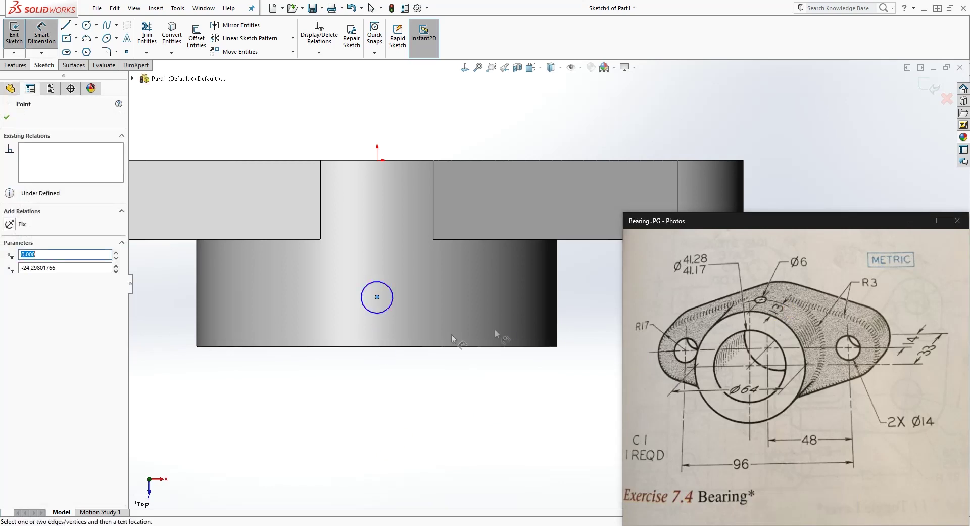
pyautogui.press('Escape')
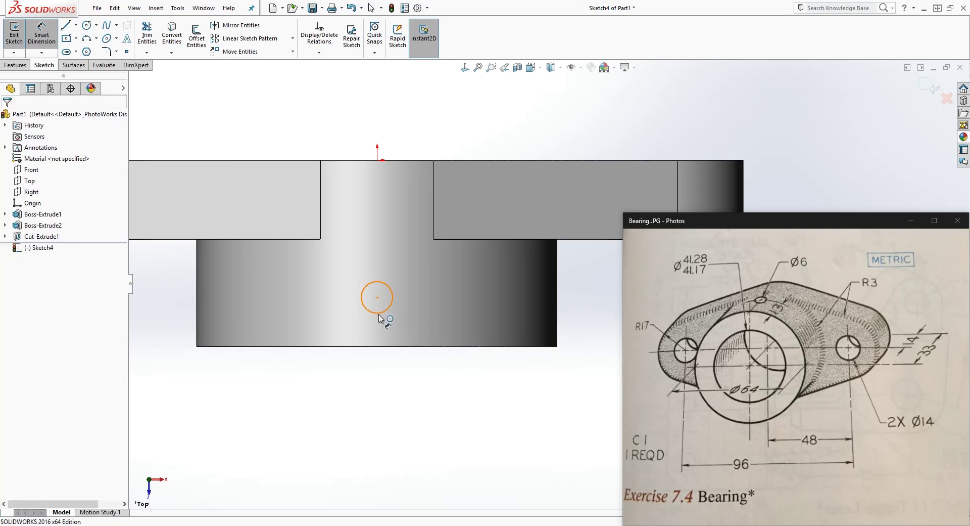
pyautogui.click(377, 297)
pyautogui.click(383, 346)
pyautogui.click(506, 334)
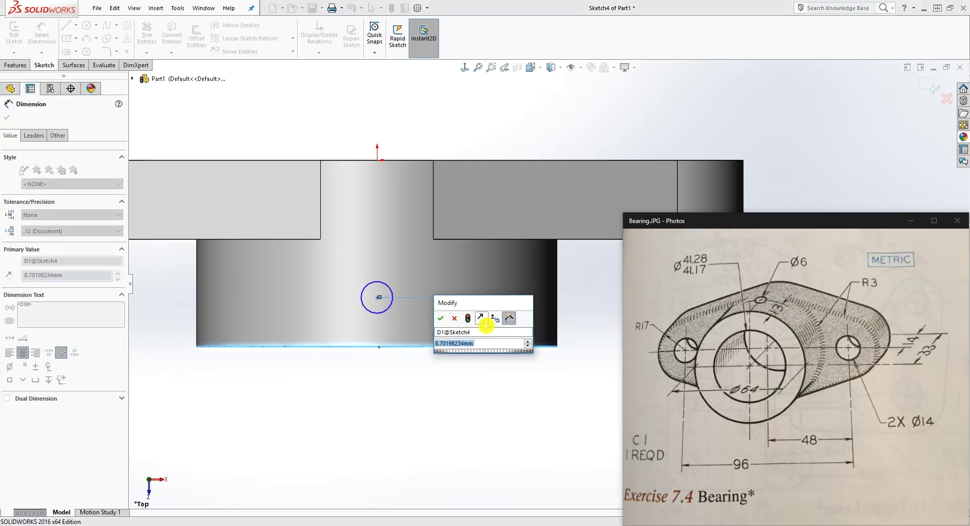
pyautogui.write('13')
pyautogui.press('Return')
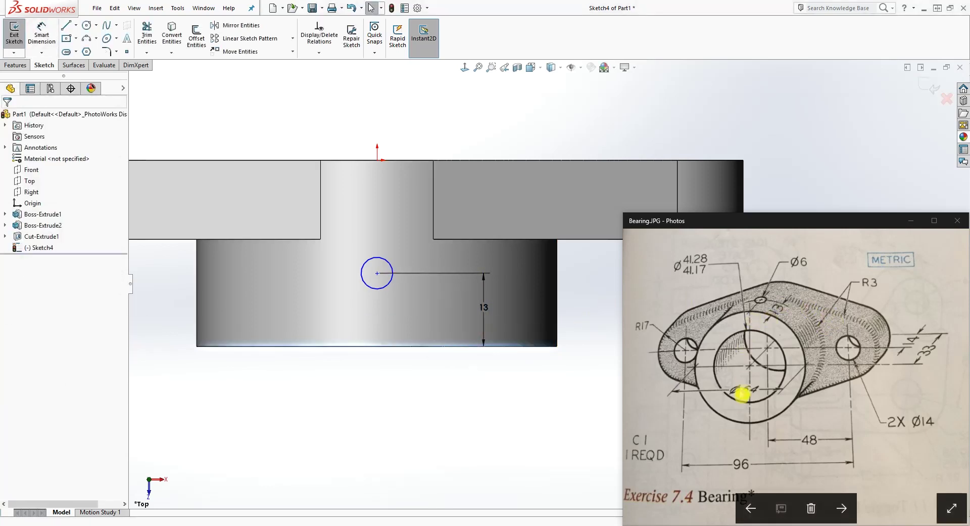
# Add a Vertical relation between the small circle's centre and the origin.
pyautogui.click(377, 273)
pyautogui.keyDown('ctrl'); pyautogui.click(377, 159); pyautogui.keyUp('ctrl')
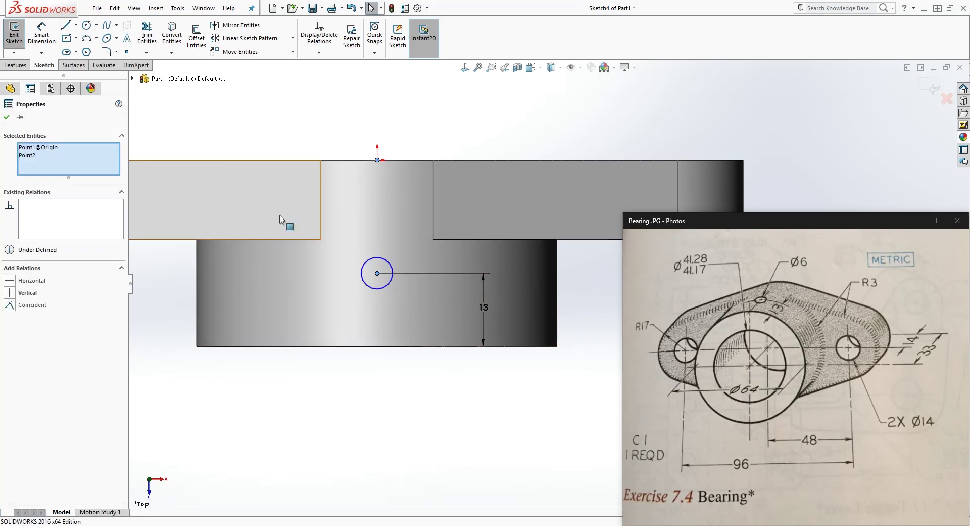
pyautogui.click(10, 293)
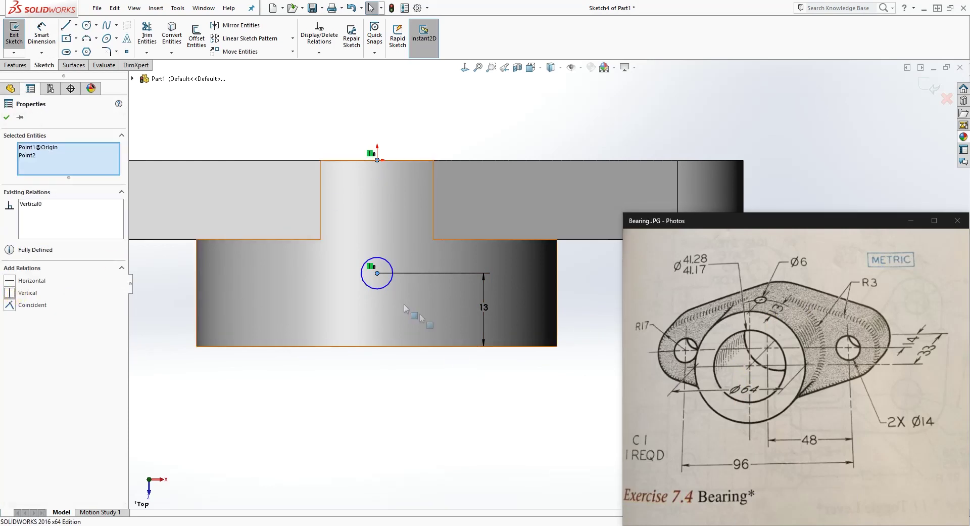
pyautogui.click(408, 428)
# Dimension the small circle's diameter and set it to 6 mm.
pyautogui.moveTo(408, 429); pyautogui.dragTo(383, 314, button='right')
pyautogui.click(371, 288)
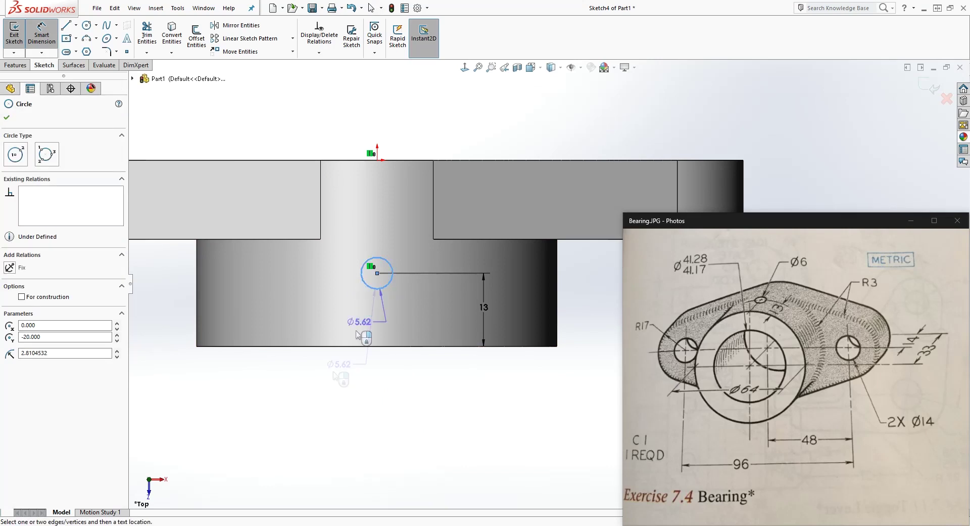
pyautogui.click(312, 392)
pyautogui.write('6')
pyautogui.press('Return')
pyautogui.press('Escape')
# Cut the 6 mm circle upward through the boss's upper wall with a reversed Extruded Cut set to Up To Next.
pyautogui.moveTo(379, 433); pyautogui.dragTo(336, 249, button='middle')
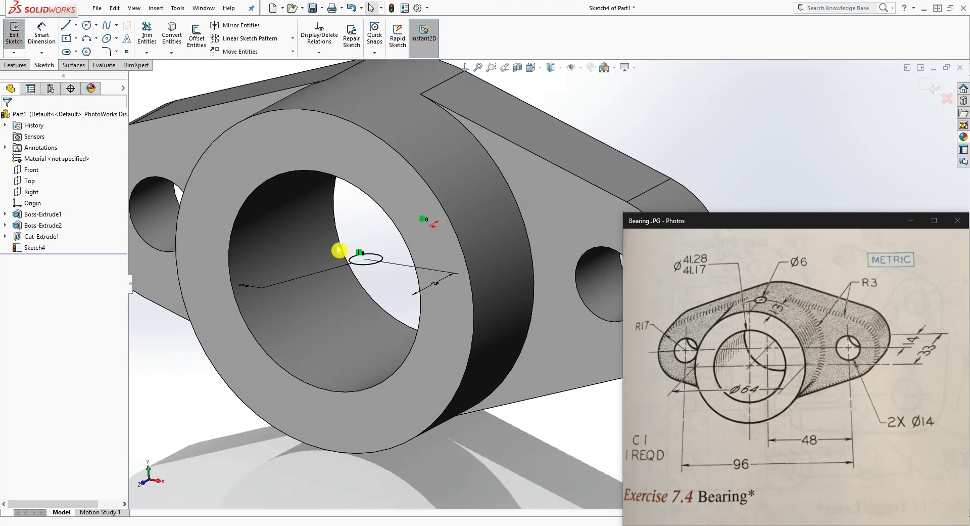
pyautogui.click(20, 65)
pyautogui.click(154, 37)
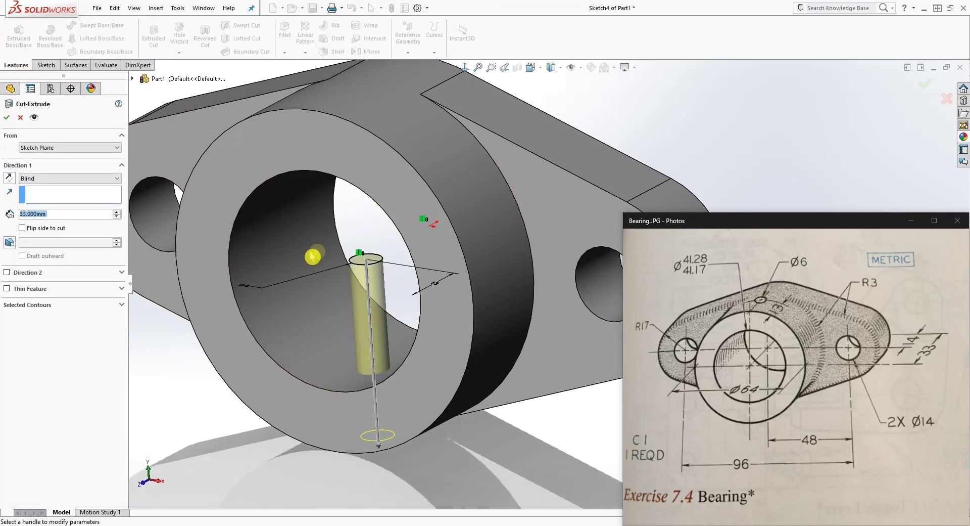
pyautogui.click(8, 180)
pyautogui.moveTo(346, 308); pyautogui.dragTo(288, 284, button='middle')
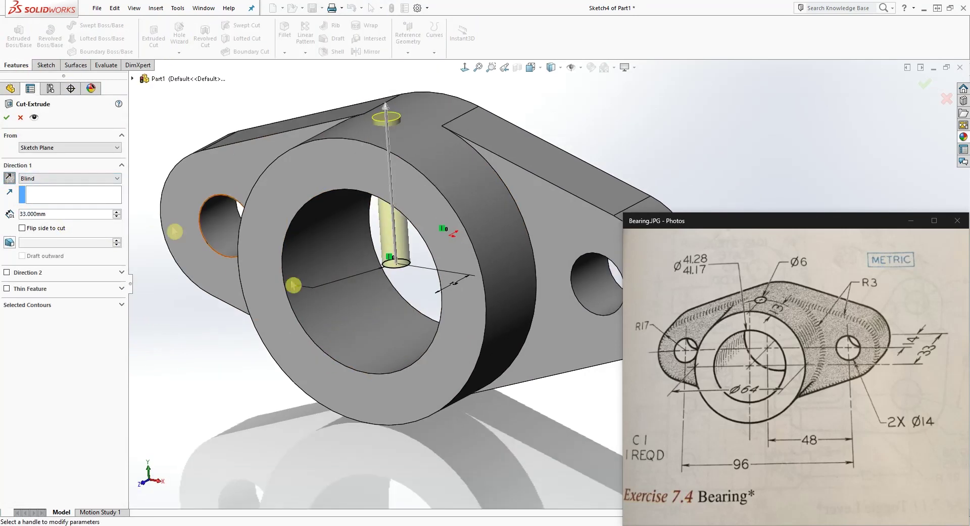
pyautogui.click(96, 179)
pyautogui.click(55, 207)
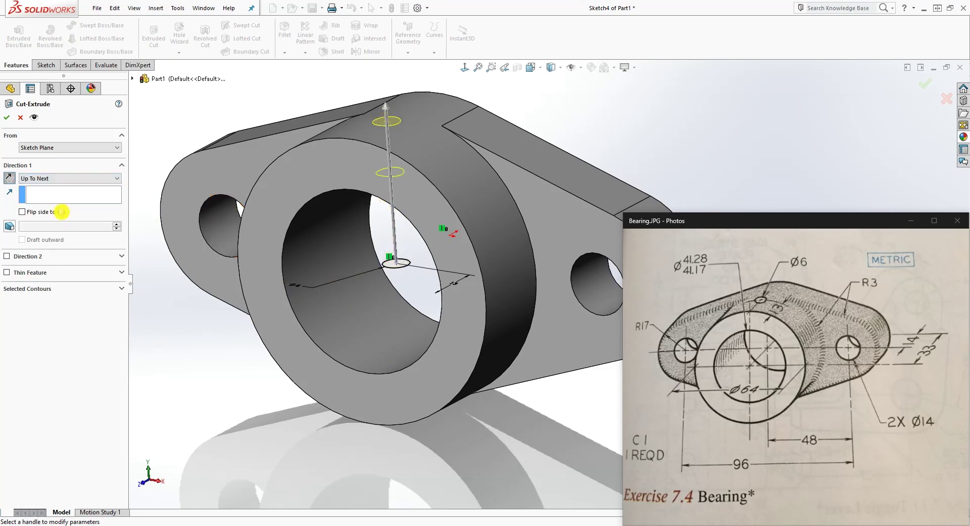
pyautogui.click(8, 119)
# Start a symmetric 3 mm fillet on the front outer edge of the flange's right-hand lug.
pyautogui.moveTo(389, 258); pyautogui.dragTo(430, 348, button='middle')
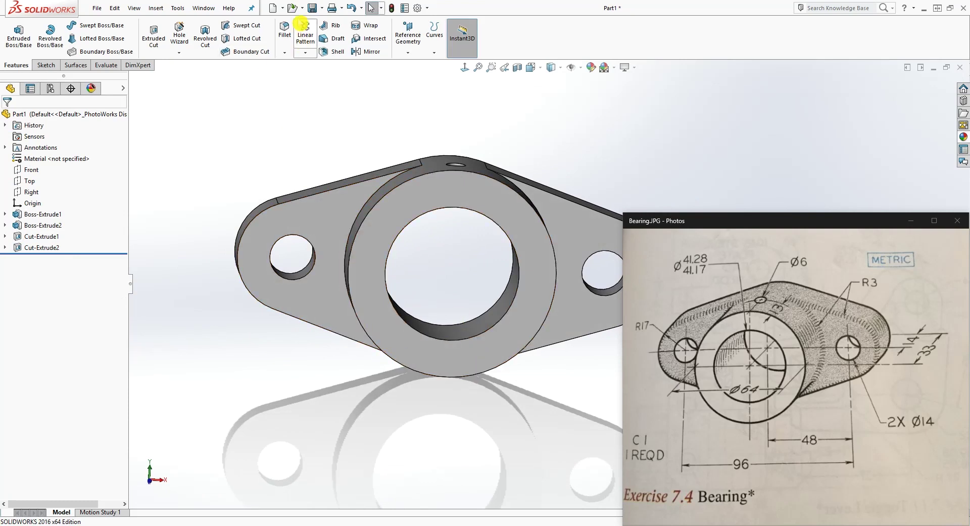
pyautogui.click(285, 31)
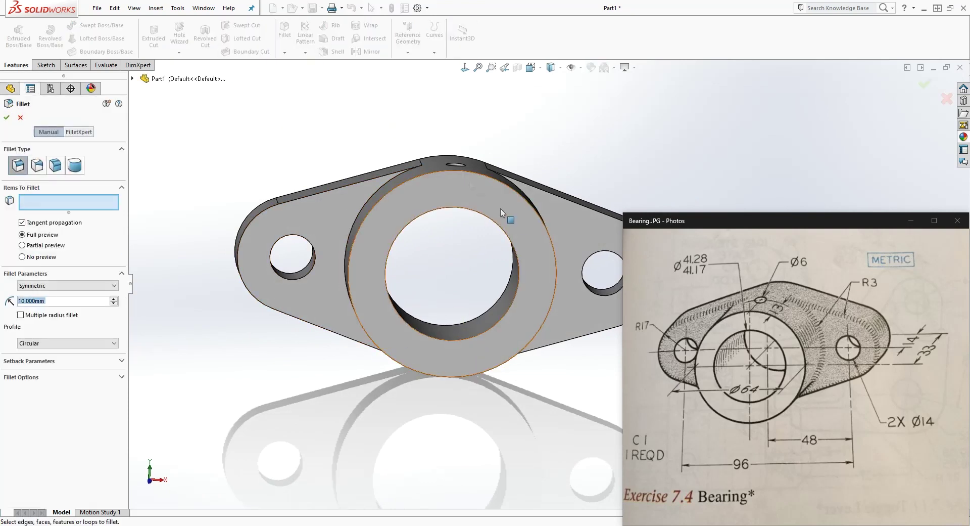
pyautogui.click(549, 192)
pyautogui.write('3')
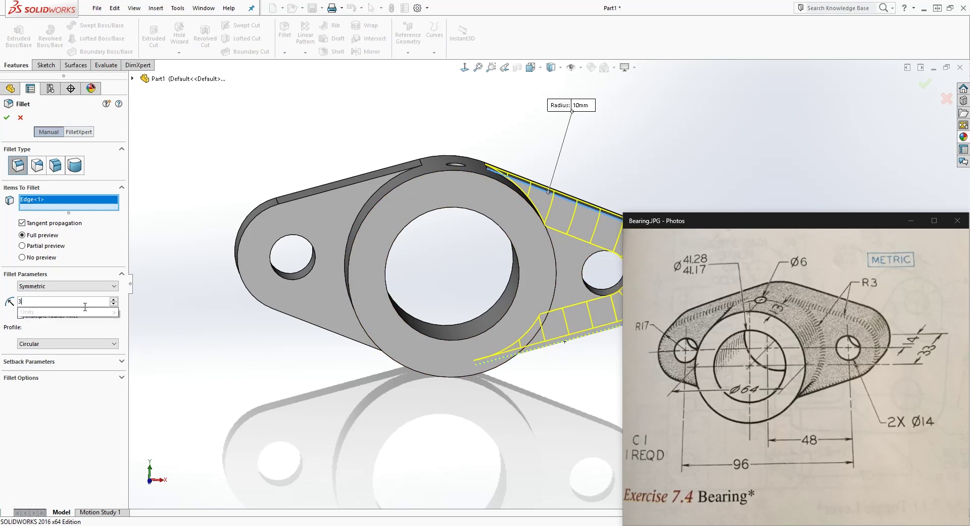
pyautogui.press('Return')
pyautogui.scroll(3, 426, 383)
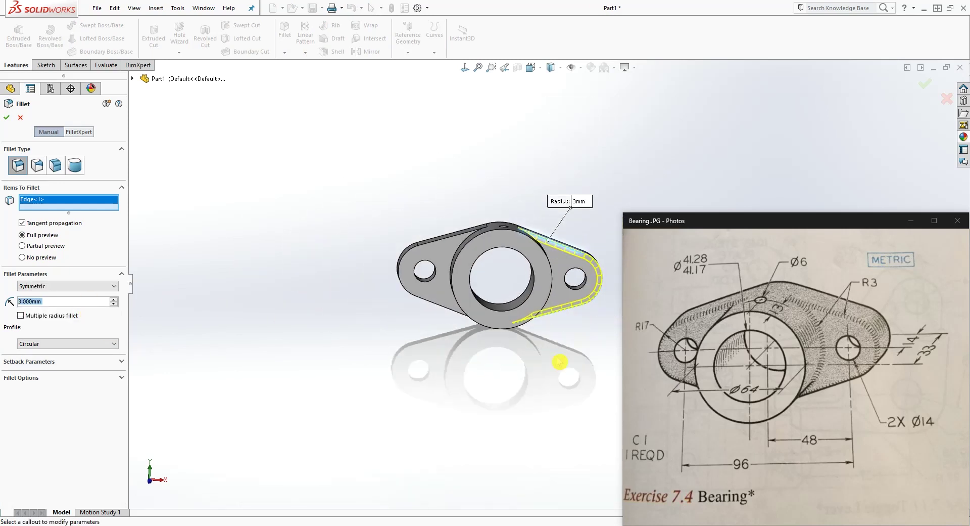
# Add the opposite lug's front outer edge and both boss-to-flange junction edges to the 3 mm fillet and apply it.
pyautogui.scroll(-5, 585, 288)
pyautogui.moveTo(586, 277); pyautogui.dragTo(303, 228, button='middle')
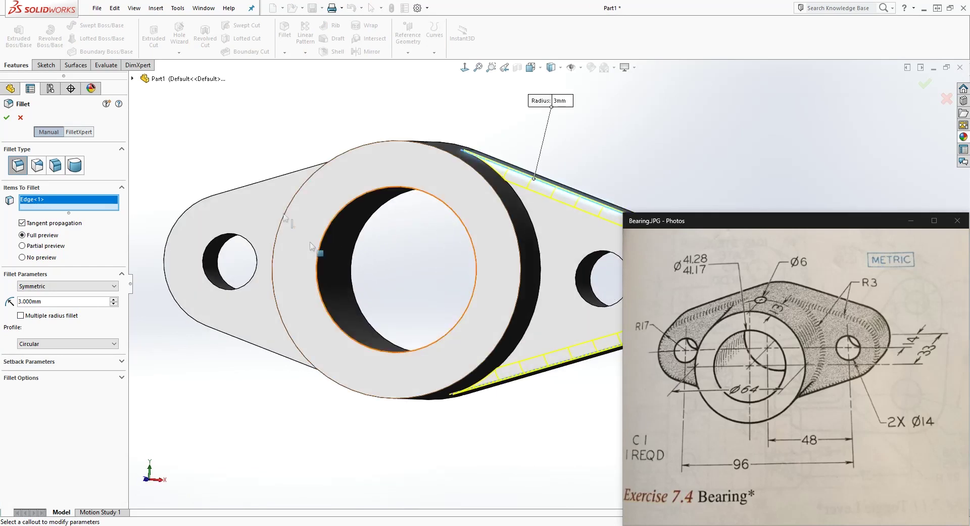
pyautogui.click(277, 177)
pyautogui.moveTo(277, 331); pyautogui.dragTo(251, 346, button='middle')
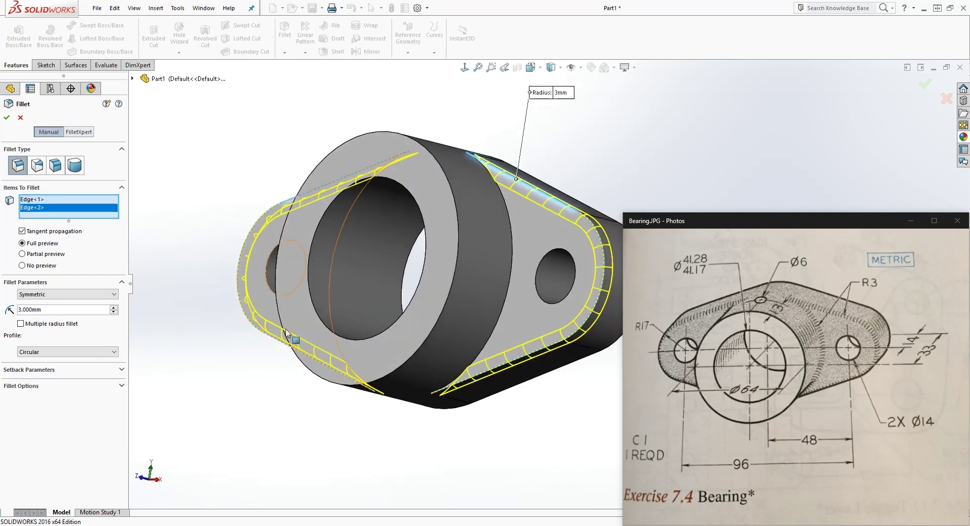
pyautogui.click(513, 237)
pyautogui.moveTo(513, 236); pyautogui.dragTo(313, 265, button='middle')
pyautogui.click(312, 266)
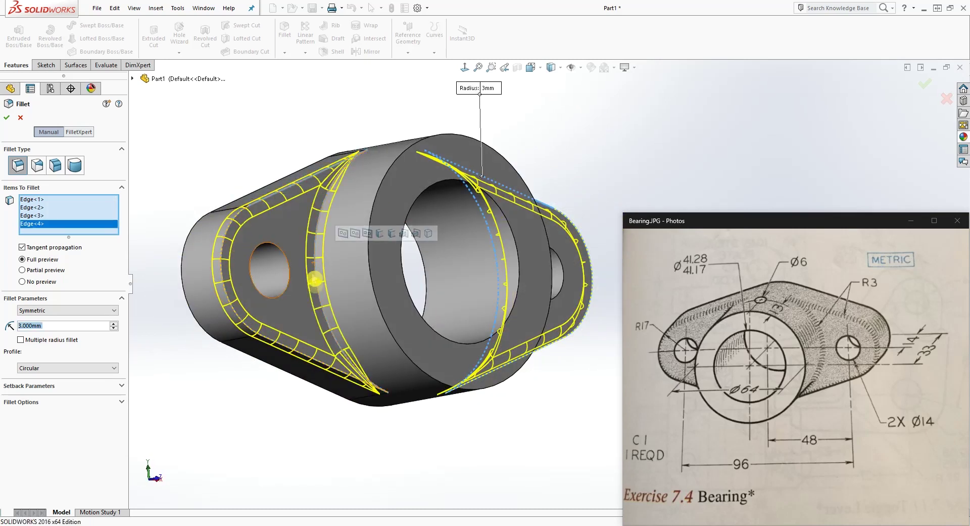
pyautogui.moveTo(323, 345); pyautogui.dragTo(283, 268, button='middle')
pyautogui.click(46, 126)
pyautogui.rightClick(580, 346)
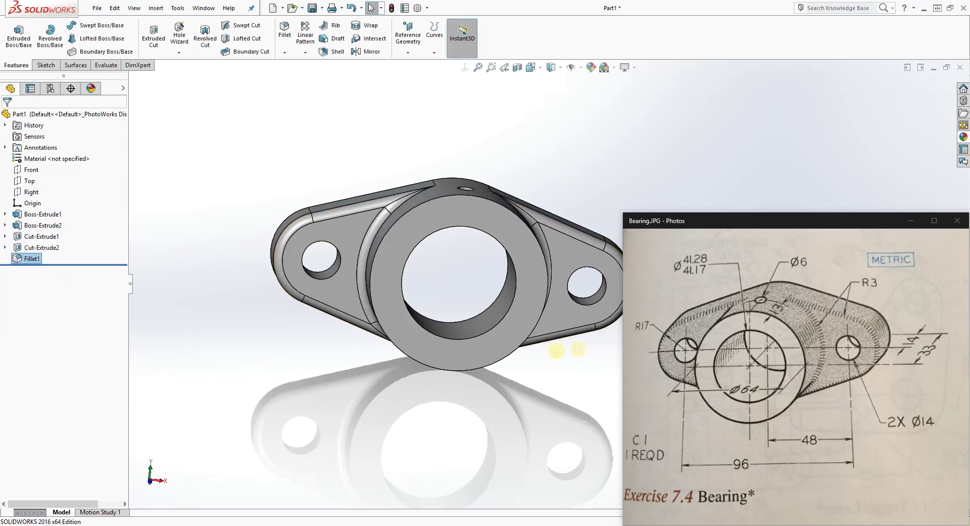
# Display the Metal appearances and minimize the reference drawing covering their previews, then browse the metal swatches.
pyautogui.moveTo(532, 353); pyautogui.dragTo(384, 288, button='middle')
pyautogui.scroll(-2, 558, 325)
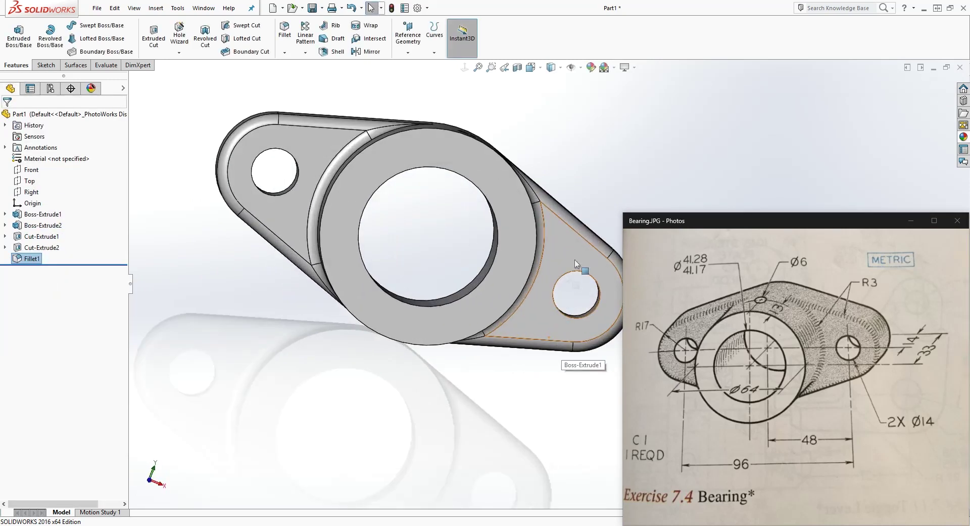
pyautogui.click(864, 144)
pyautogui.click(964, 137)
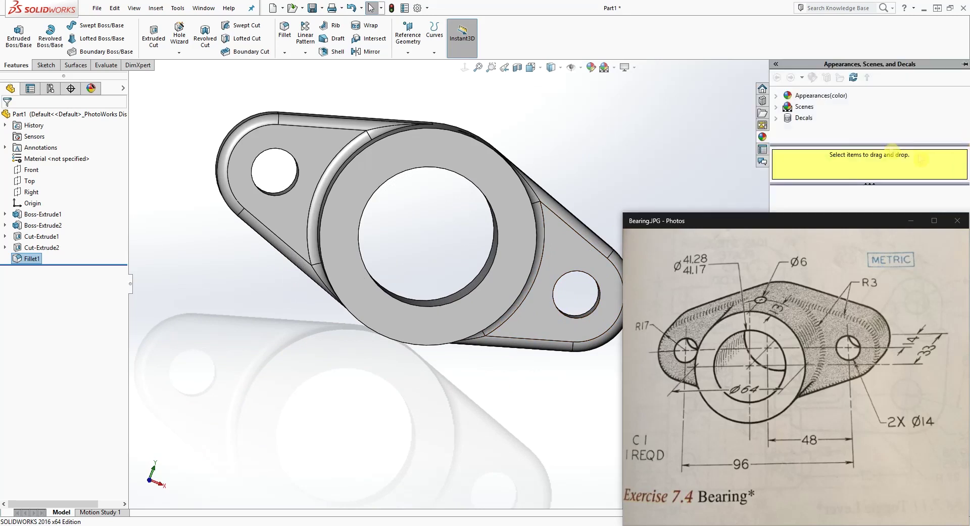
pyautogui.click(776, 97)
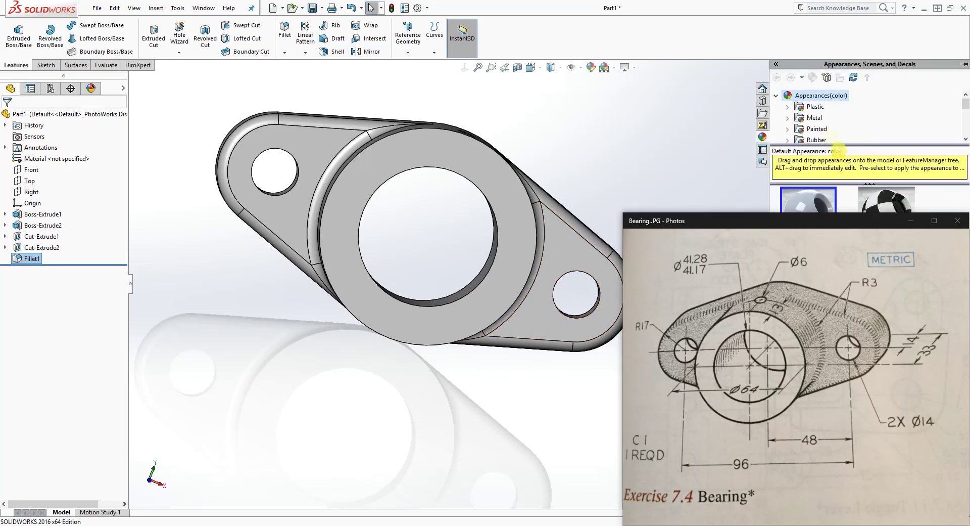
pyautogui.click(809, 117)
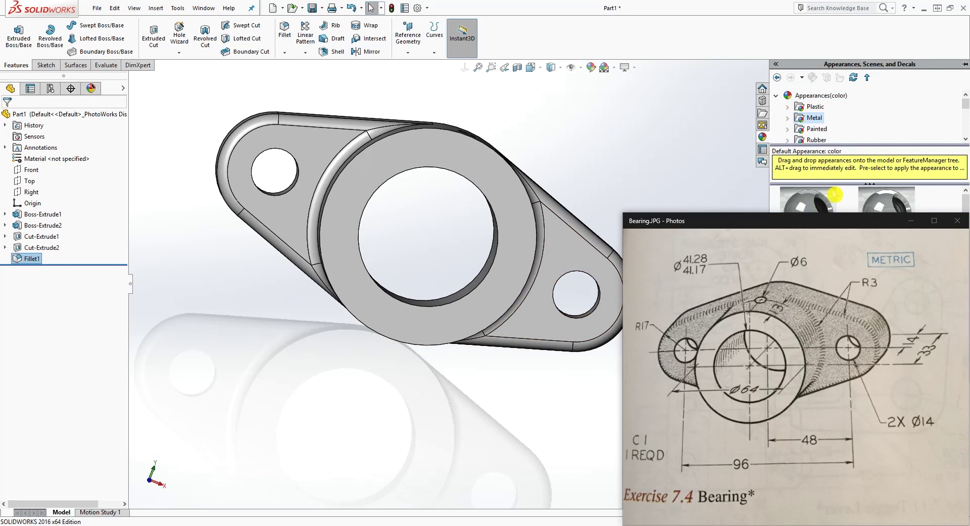
pyautogui.scroll(-1, 835, 194)
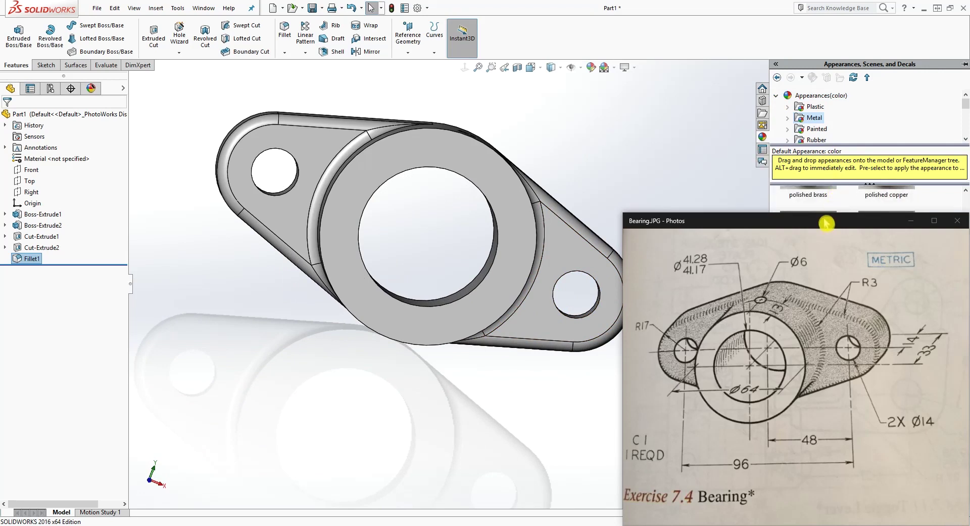
pyautogui.click(914, 221)
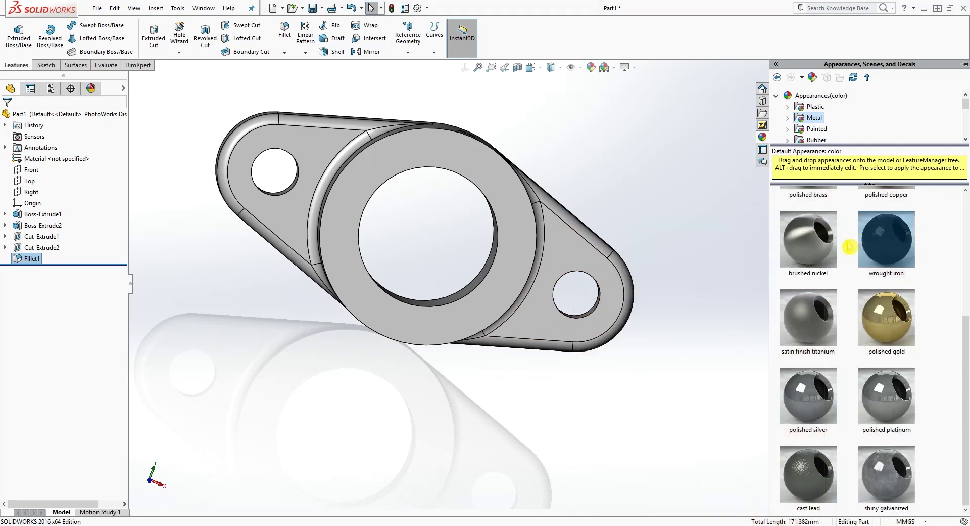
pyautogui.scroll(3, 841, 292)
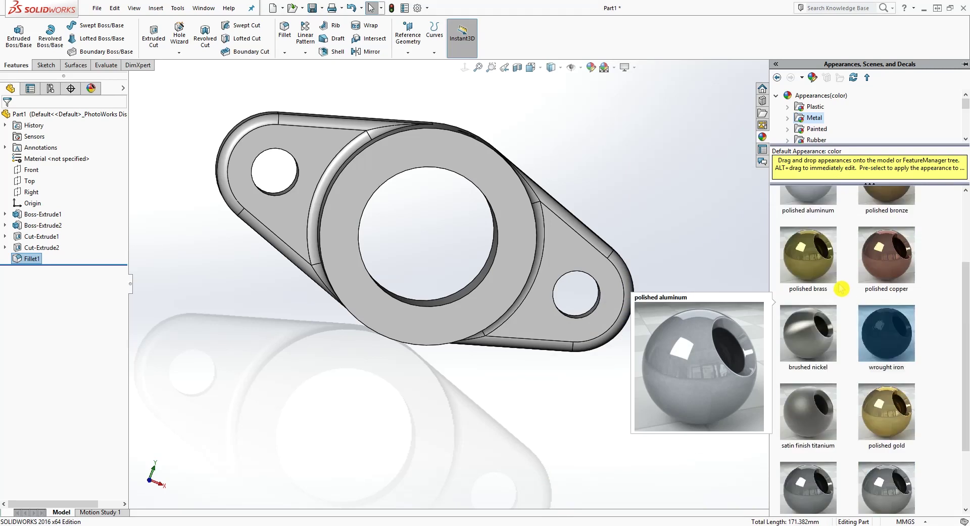
pyautogui.scroll(-3, 866, 339)
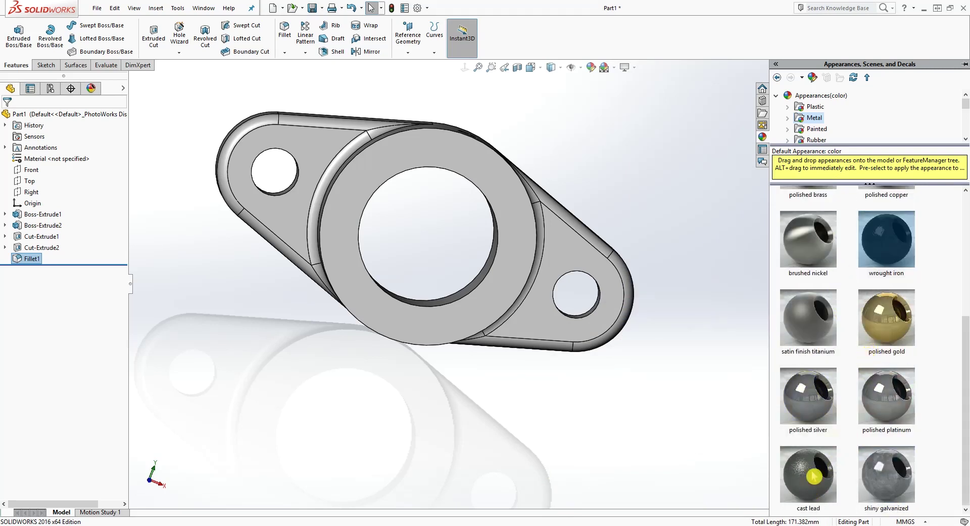
pyautogui.scroll(3, 871, 369)
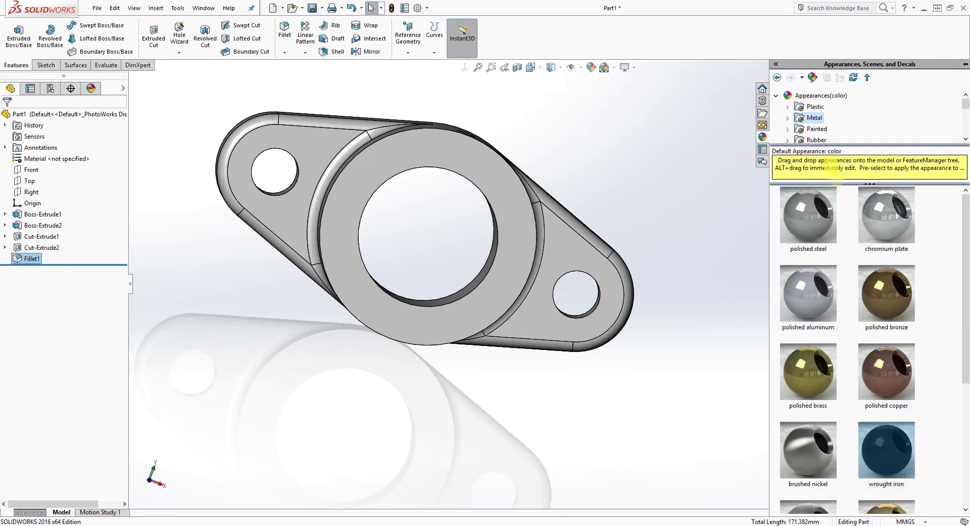
# Apply a rough-textured appearance from the Steel category to the whole part.
pyautogui.click(789, 119)
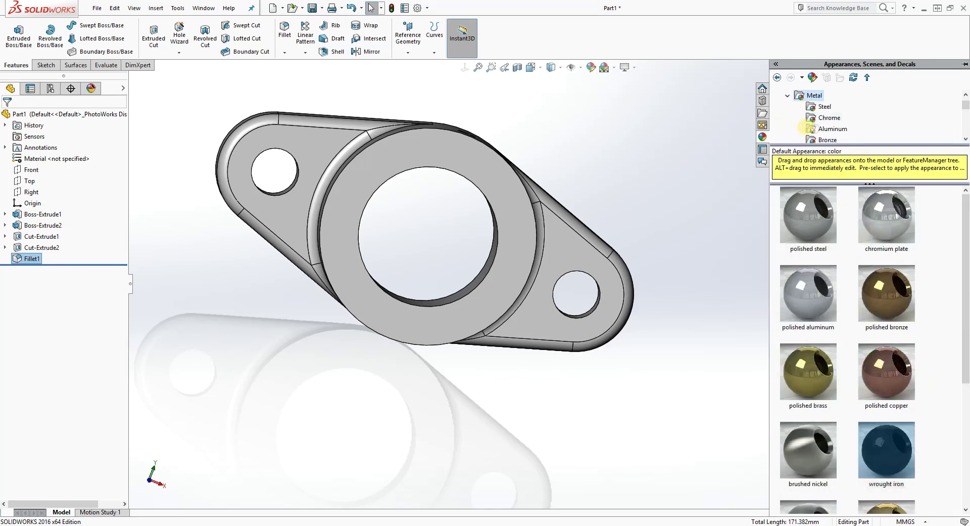
pyautogui.click(824, 106)
pyautogui.scroll(-3, 839, 313)
pyautogui.click(823, 354)
pyautogui.moveTo(822, 353); pyautogui.dragTo(693, 270)
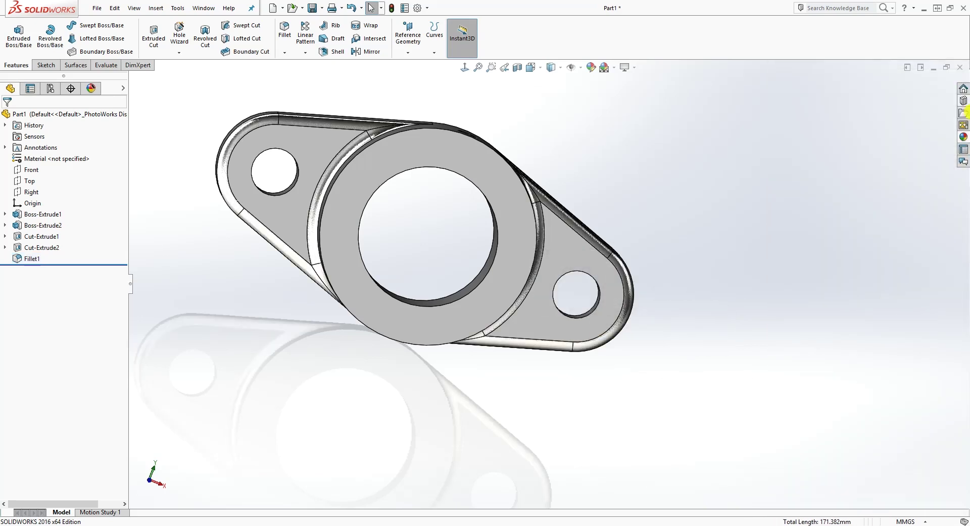
pyautogui.click(964, 138)
pyautogui.moveTo(814, 425); pyautogui.dragTo(564, 278)
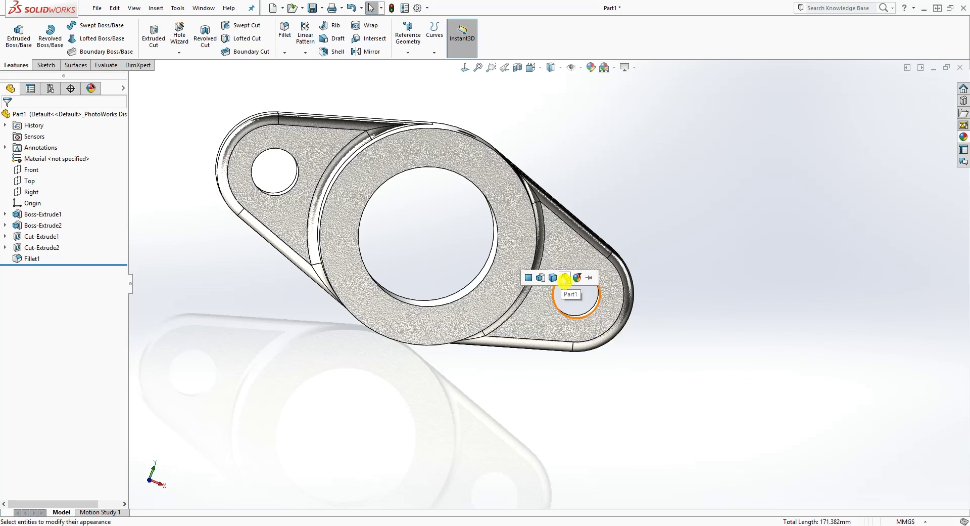
pyautogui.click(566, 277)
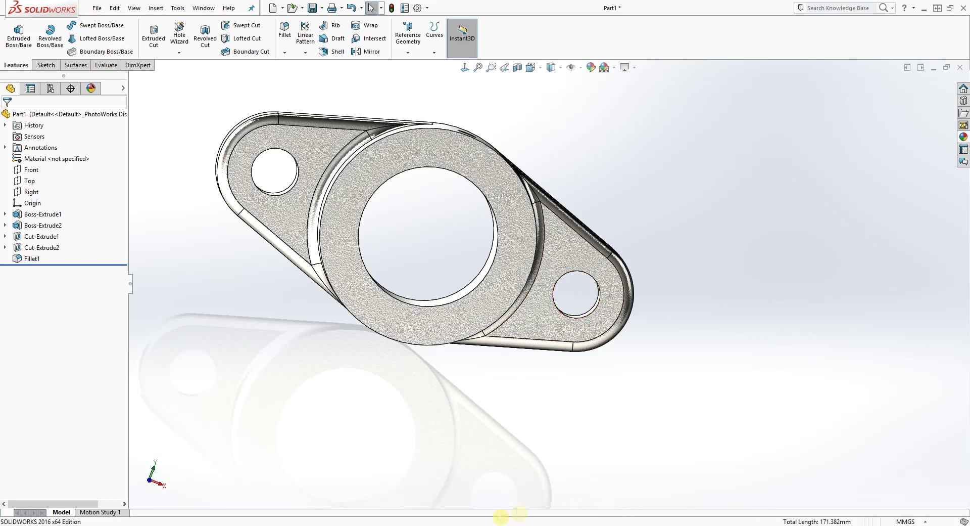
# Bring back the Bearing.JPG reference drawing and compare the finished bearing with it.
pyautogui.hotkey('alt', 'Tab')
pyautogui.moveTo(576, 161); pyautogui.dragTo(562, 267, button='middle')
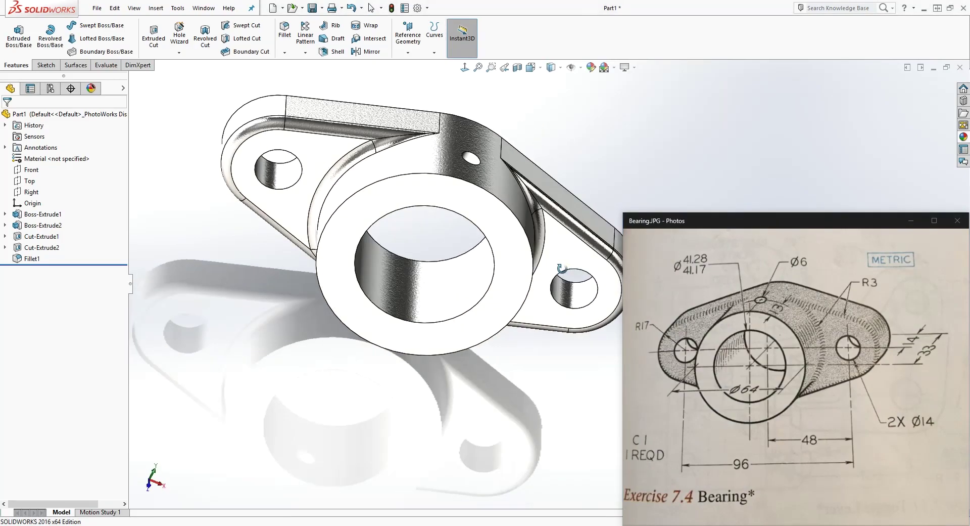
pyautogui.moveTo(559, 145); pyautogui.dragTo(510, 126, button='middle')
pyautogui.press('Escape')
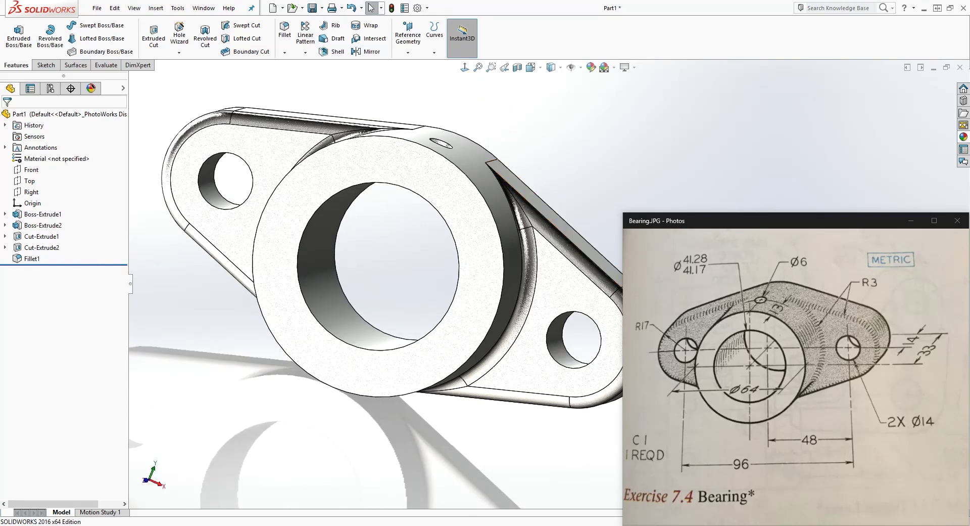